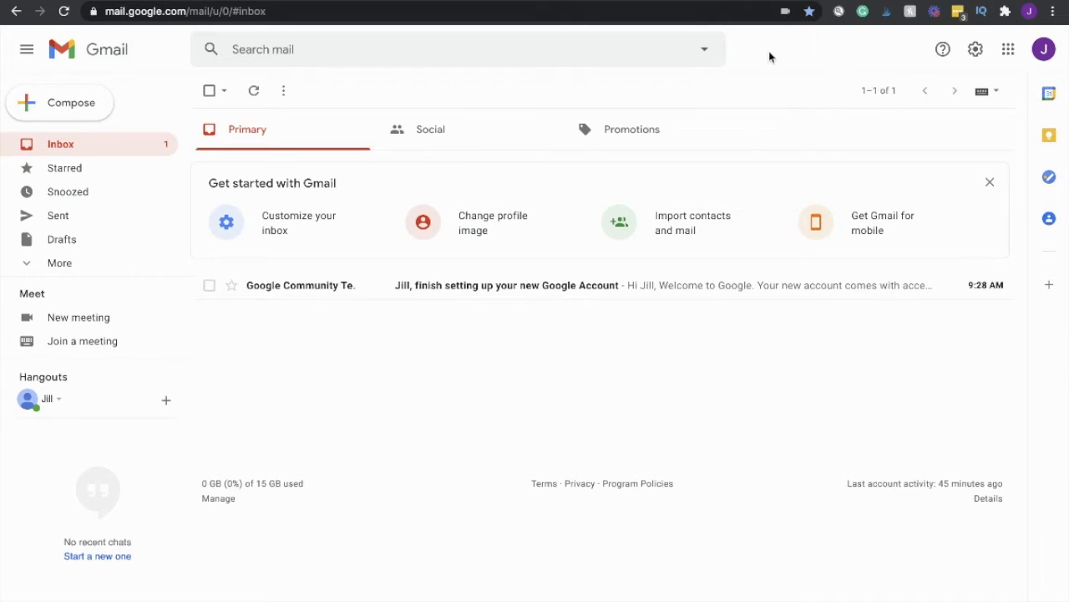
# Bookmark the Gmail inbox page under the name "email inbox" in the Bookmarks Bar folder
pyautogui.click(808, 14)
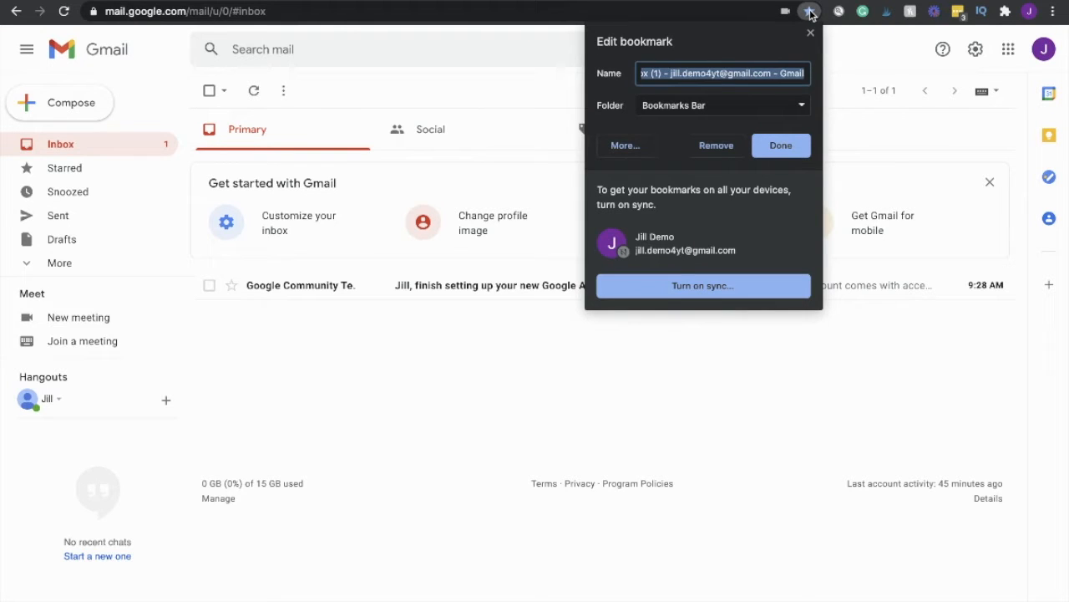
pyautogui.write('email ')
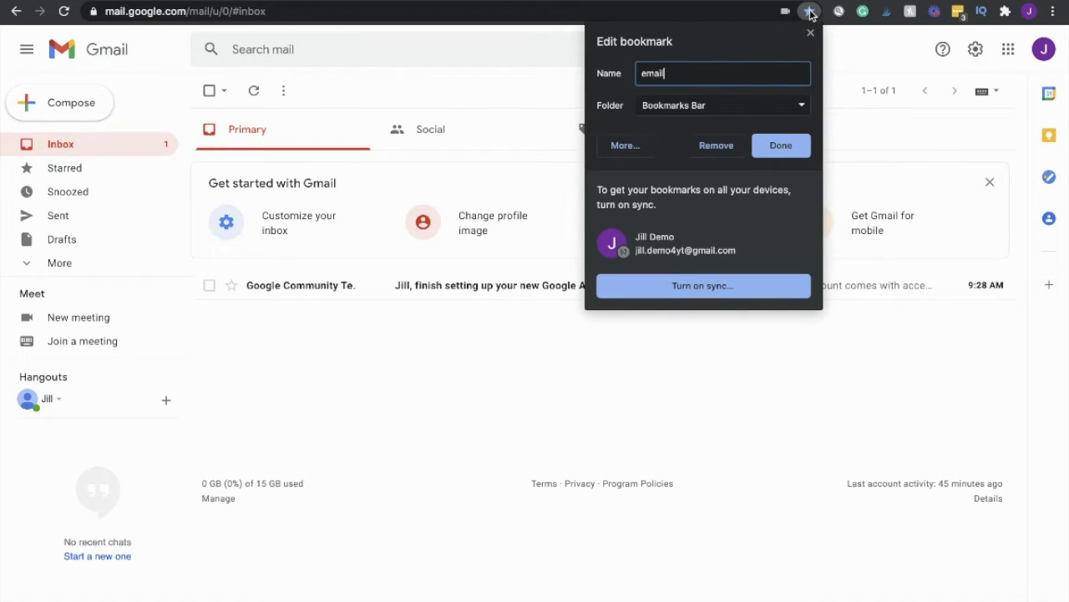
pyautogui.write('inboc')
pyautogui.press('BackSpace')
pyautogui.write('x')
pyautogui.click(781, 145)
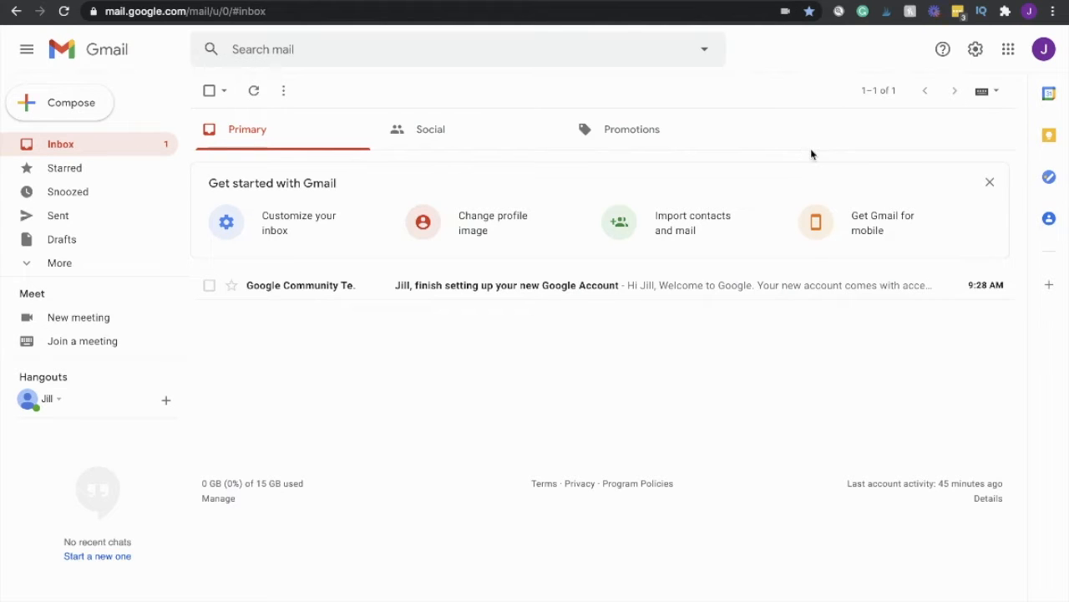
# Make the browser show its bookmarks bar
pyautogui.click(1054, 12)
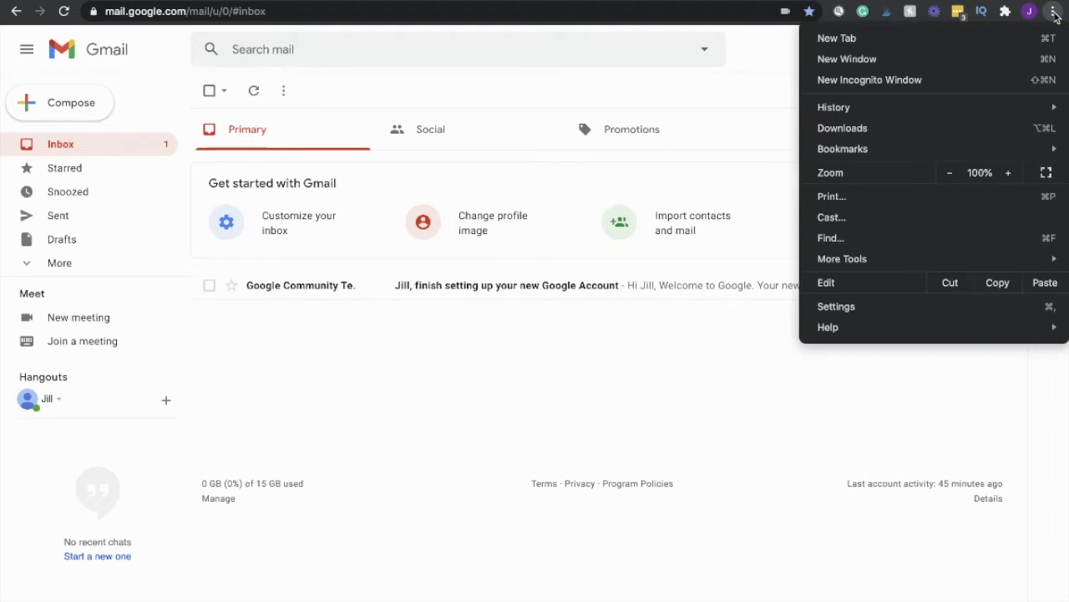
pyautogui.moveTo(940, 146)
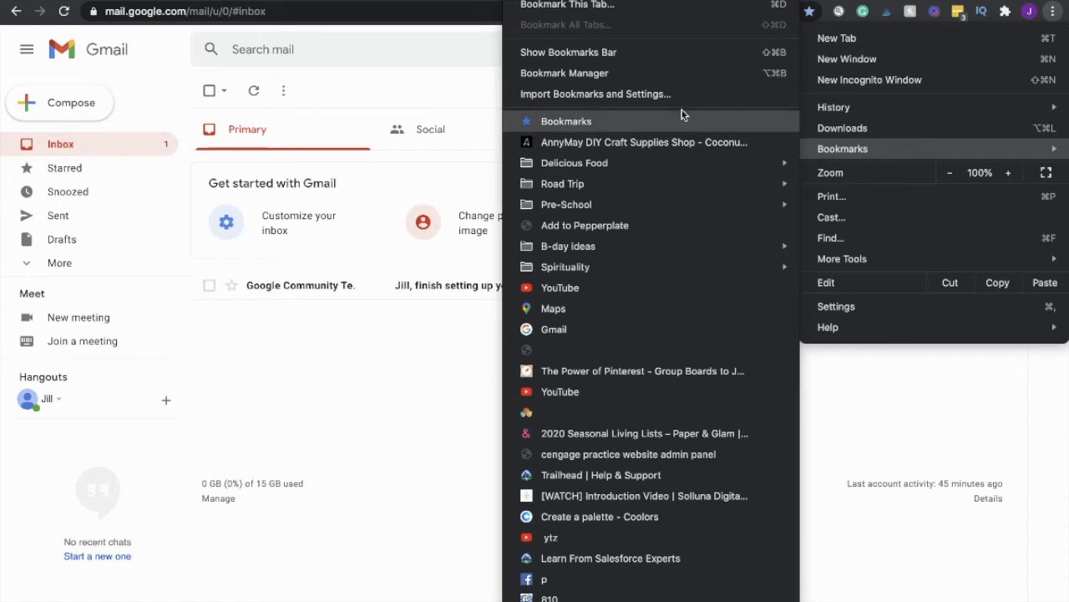
pyautogui.click(674, 53)
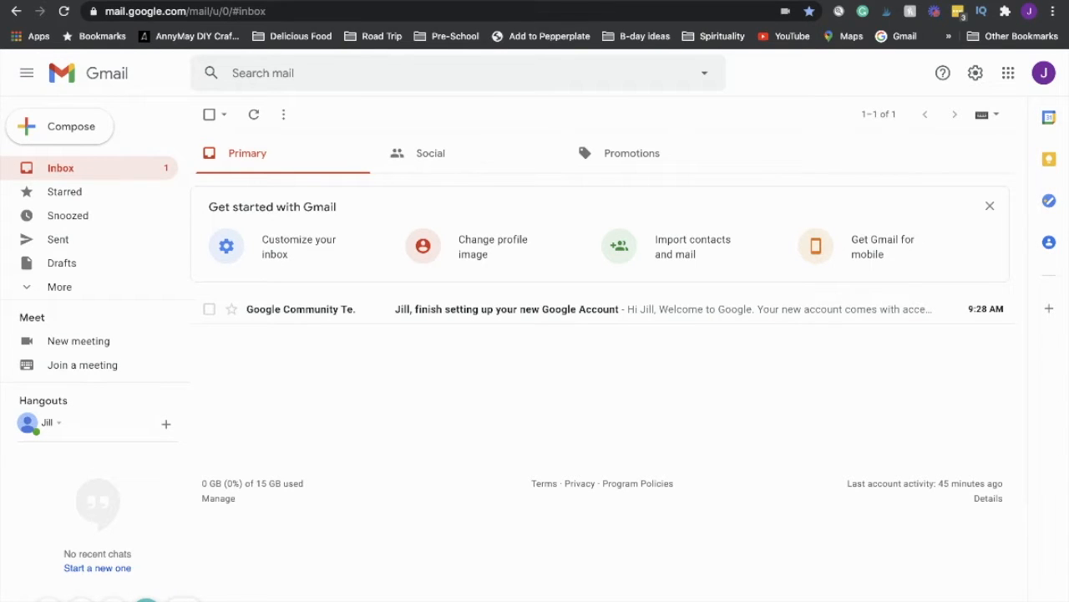
# Open the browser settings and look through the sections past Autofill, Safety check, and Privacy and security
pyautogui.click(1052, 12)
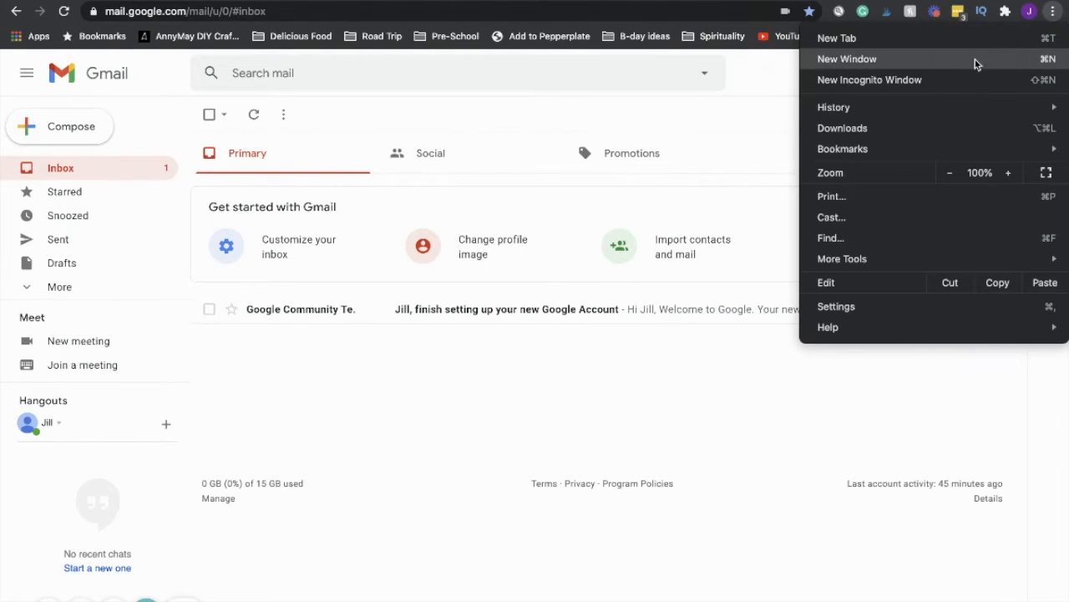
pyautogui.click(946, 307)
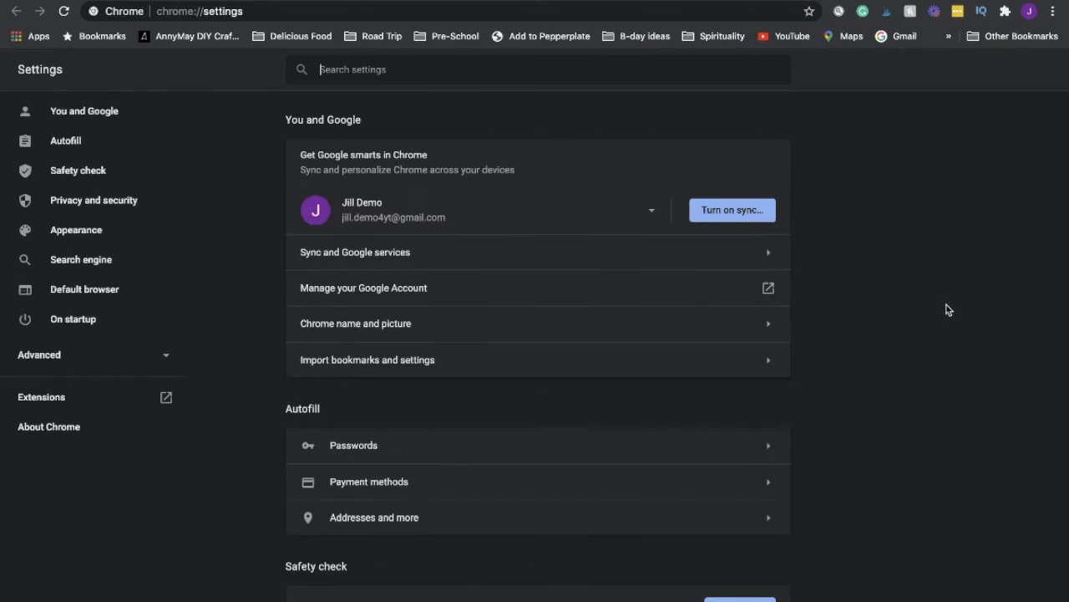
pyautogui.scroll(-6, 676, 372)
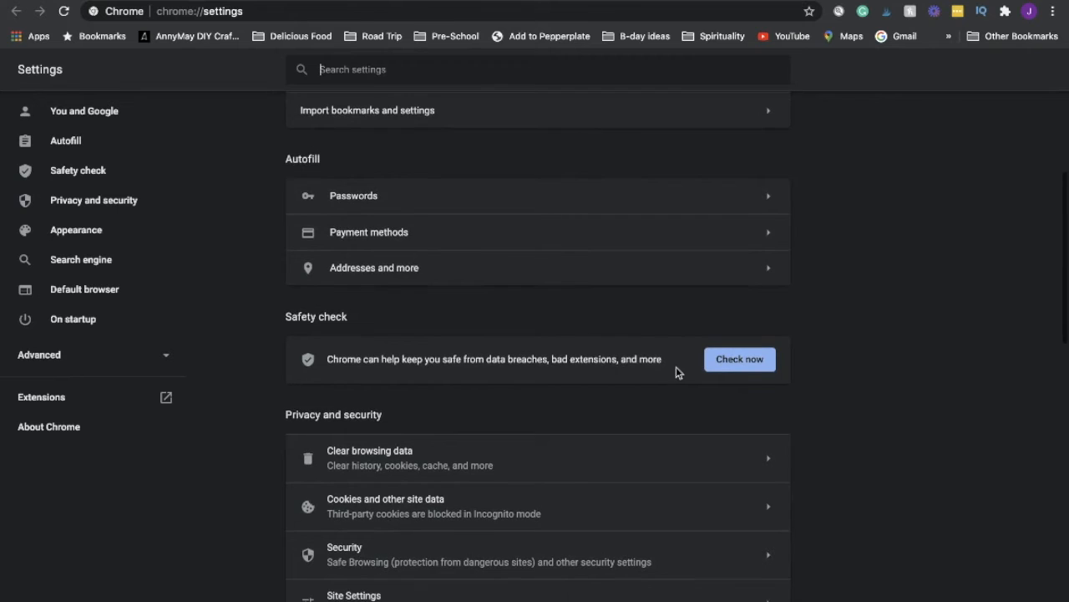
pyautogui.scroll(-8, 676, 372)
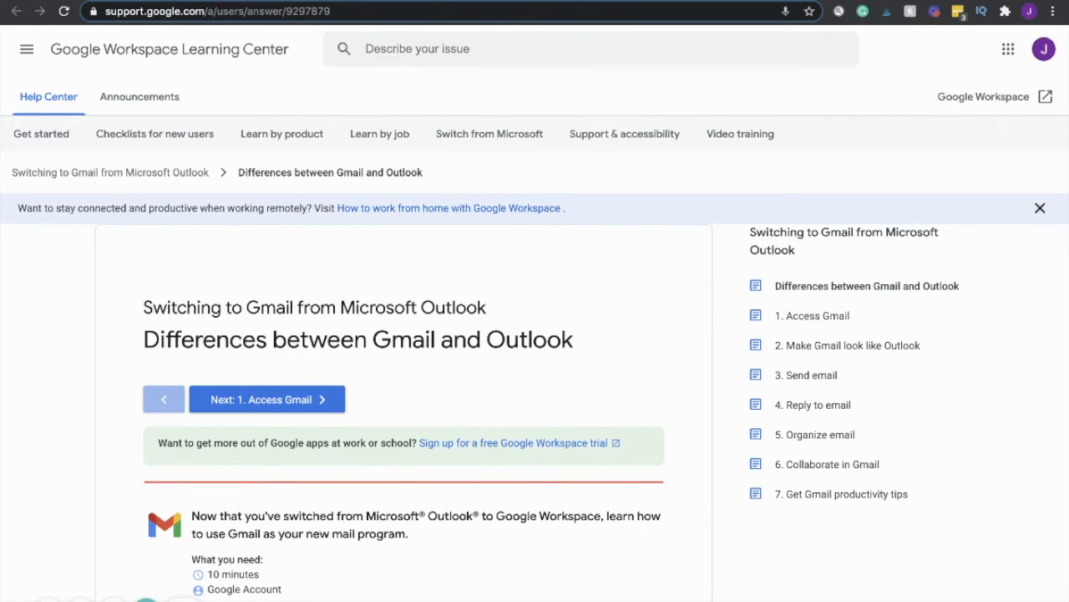
# Examine the Learning Center article's table comparing Outlook features with their Gmail equivalents, down to the table of contents
pyautogui.scroll(-4, 286, 258)
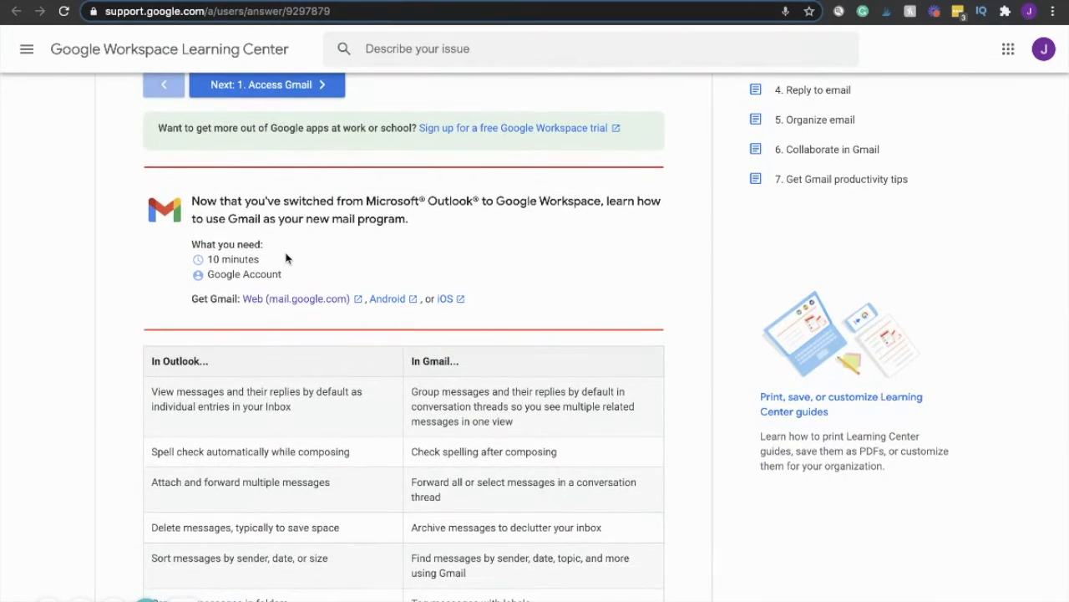
pyautogui.scroll(-8, 287, 258)
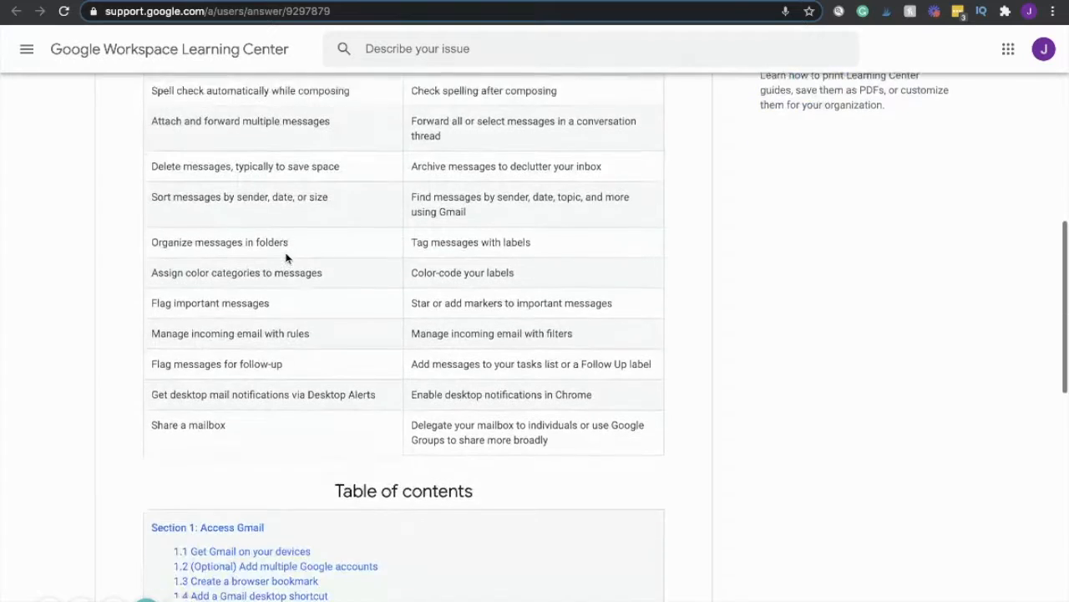
pyautogui.scroll(-2, 286, 258)
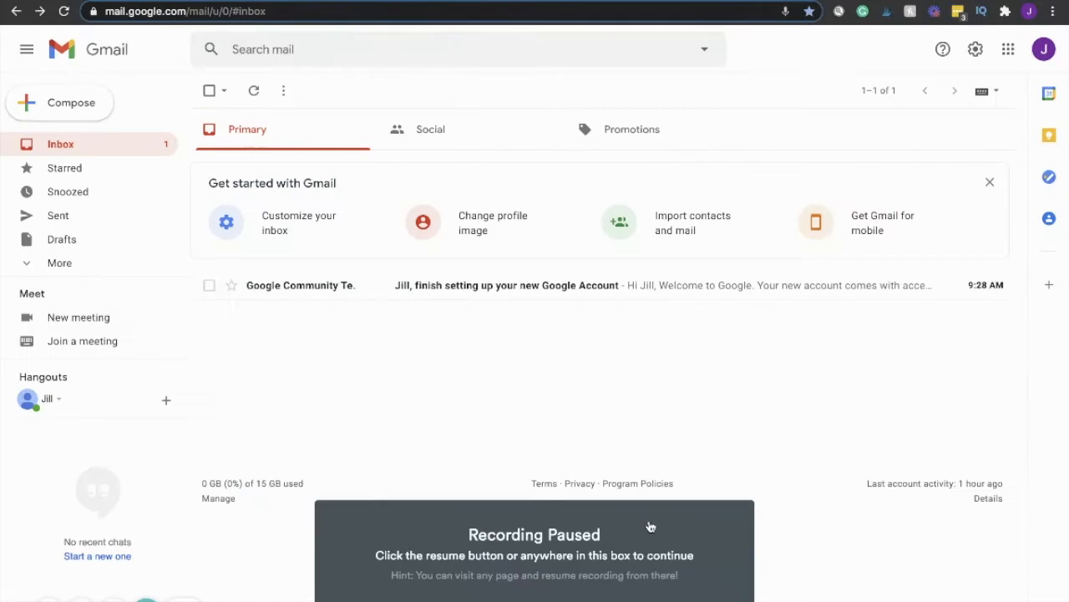
# Open the full Gmail settings from the inbox
pyautogui.click(649, 590)
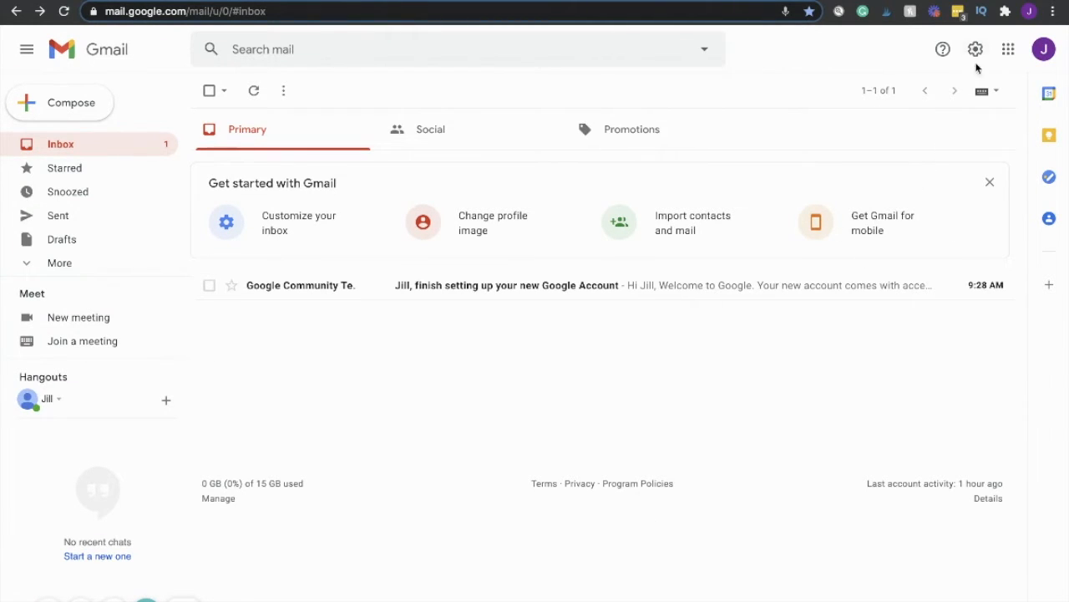
pyautogui.click(975, 51)
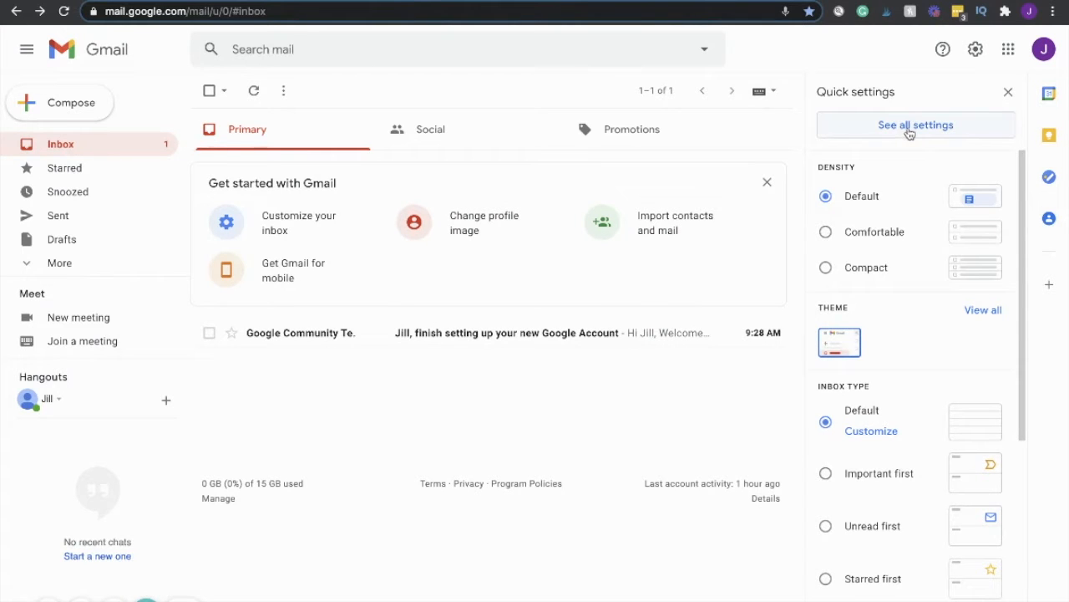
pyautogui.click(909, 127)
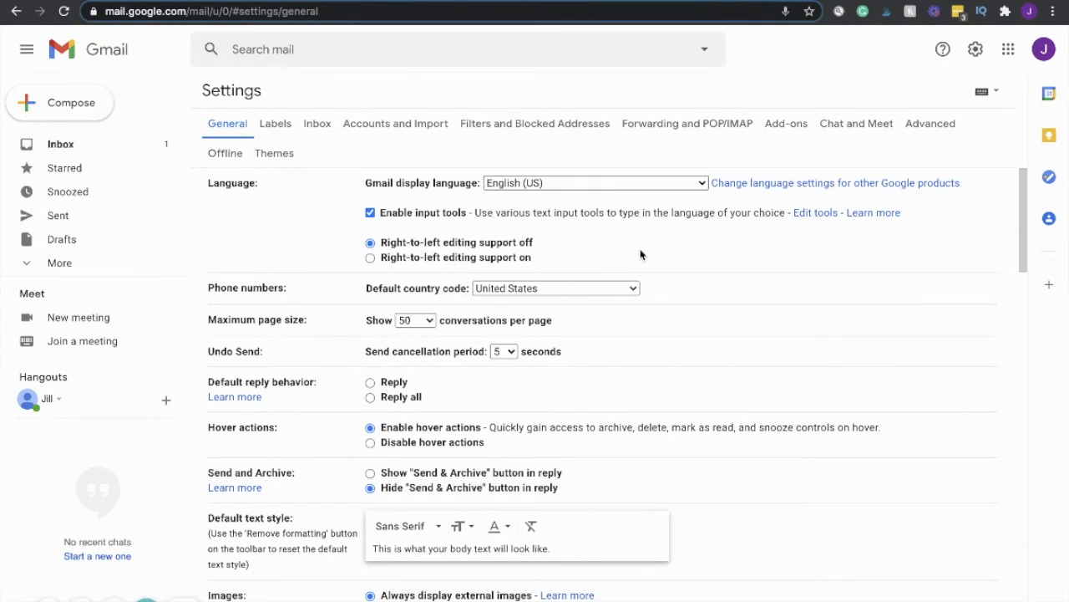
# Create a new email signature named "Default signature" in the general settings
pyautogui.scroll(-2, 641, 254)
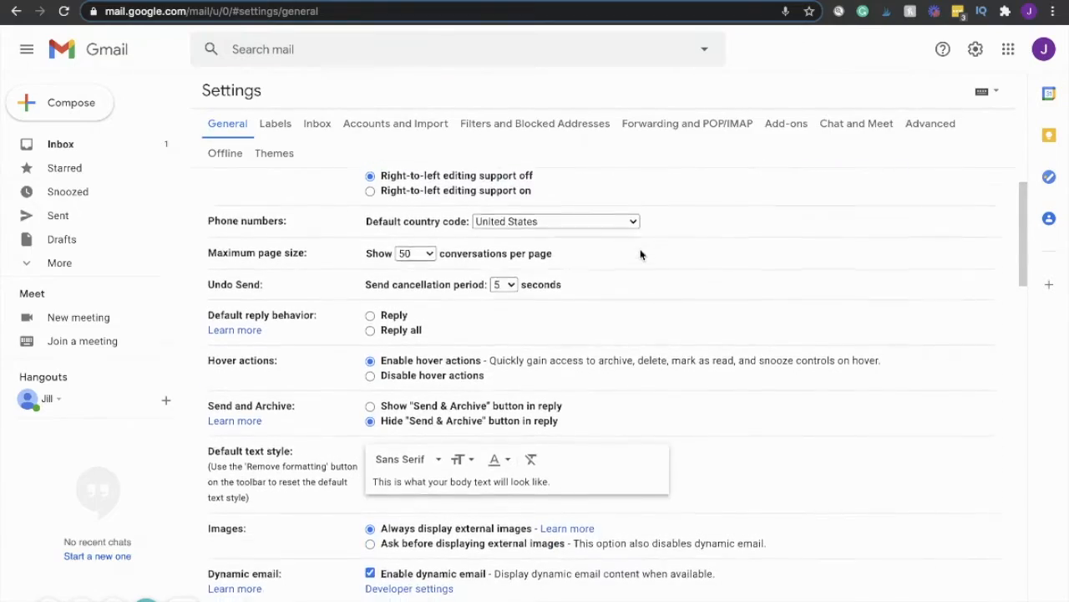
pyautogui.scroll(-3, 641, 254)
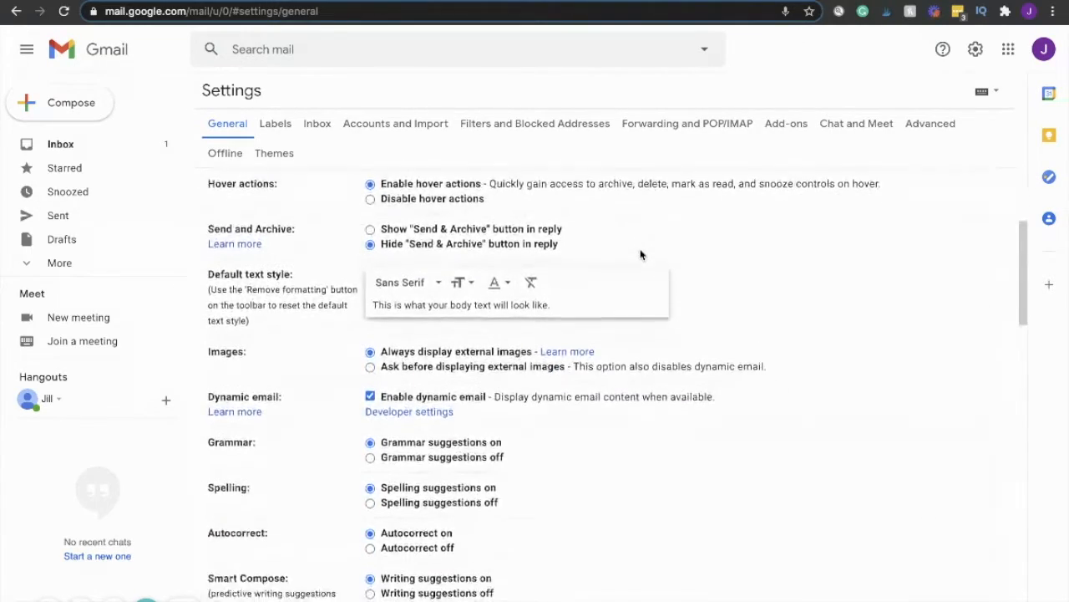
pyautogui.scroll(-3, 641, 254)
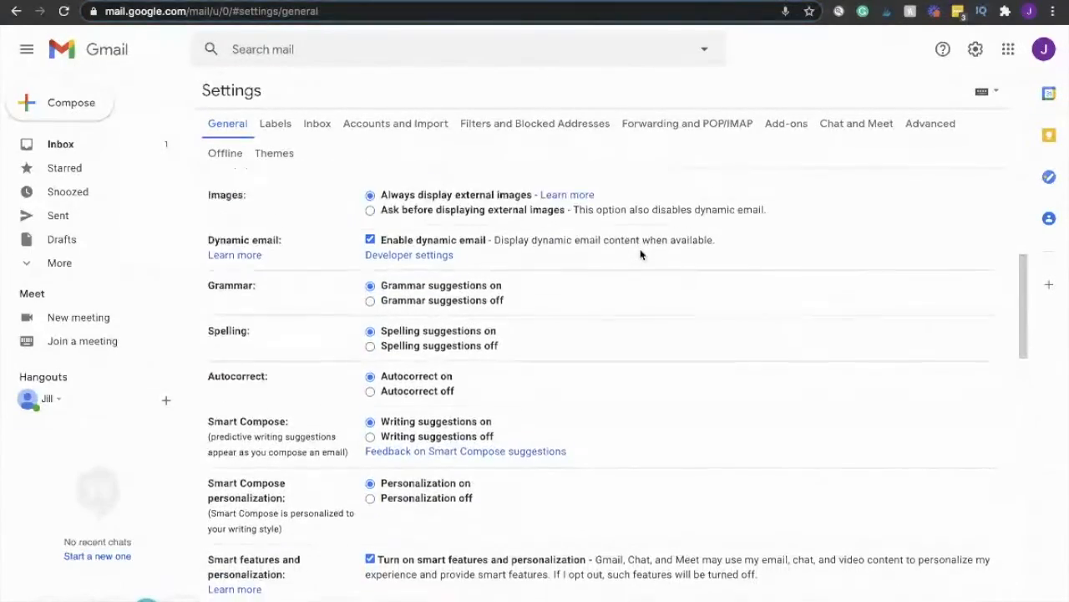
pyautogui.scroll(-4, 641, 254)
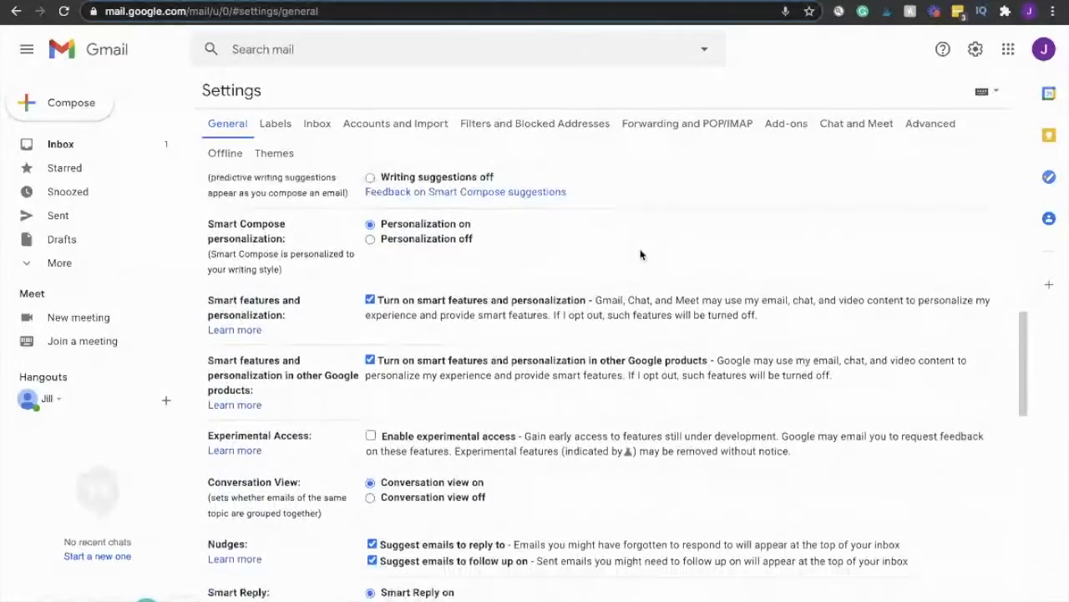
pyautogui.scroll(-4, 641, 254)
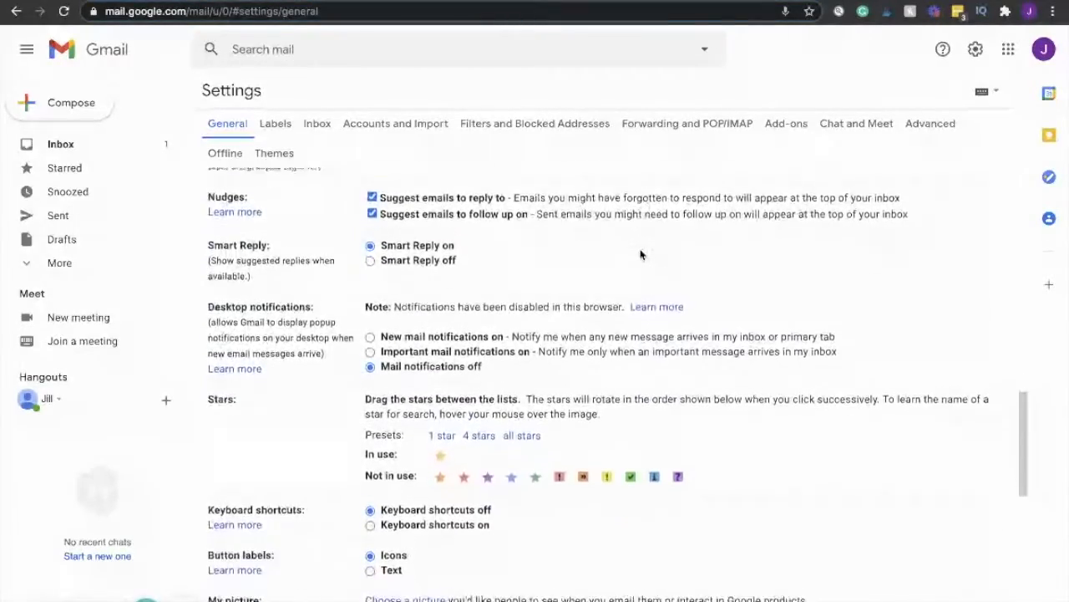
pyautogui.scroll(-5, 641, 254)
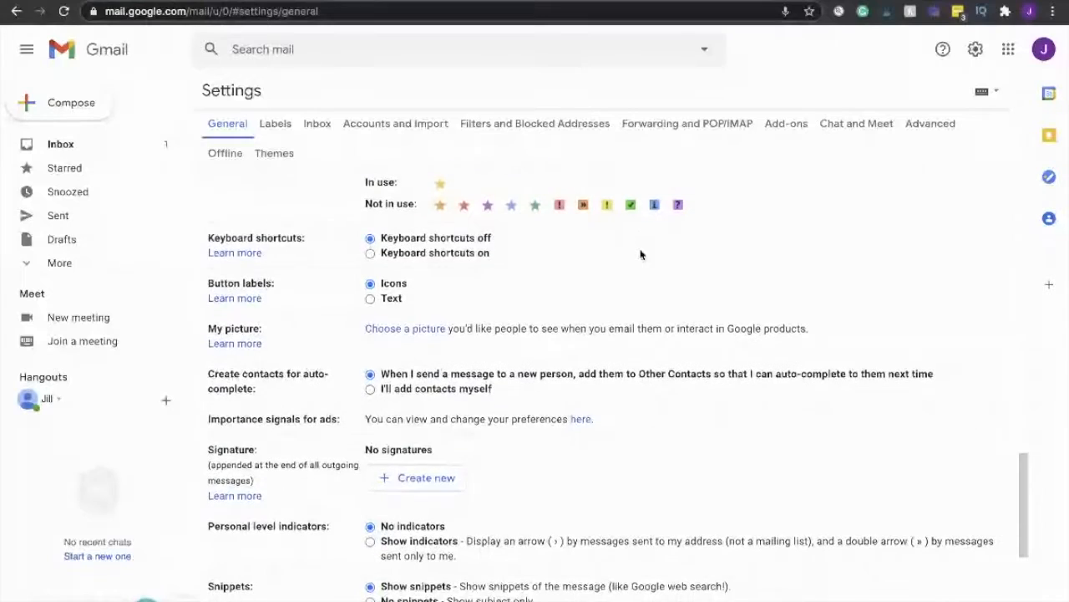
pyautogui.scroll(-1, 641, 254)
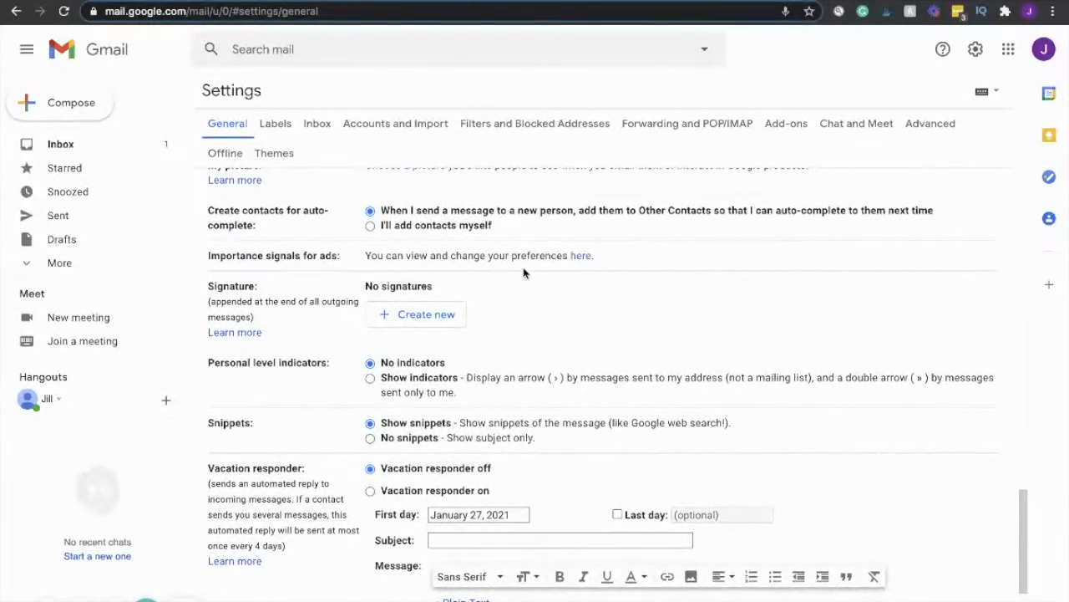
pyautogui.click(390, 322)
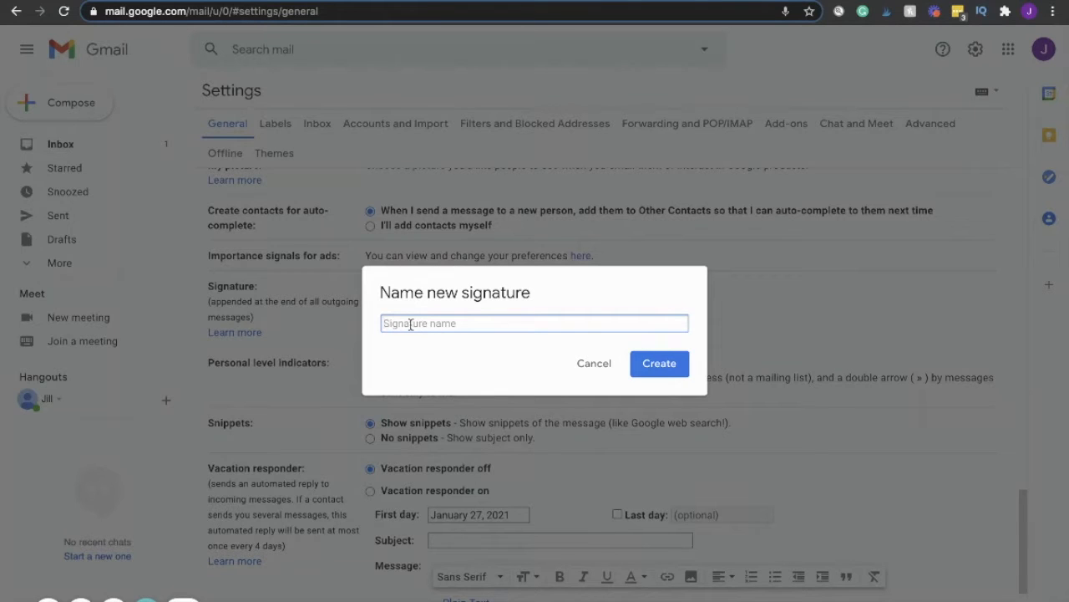
pyautogui.write('Default signature')
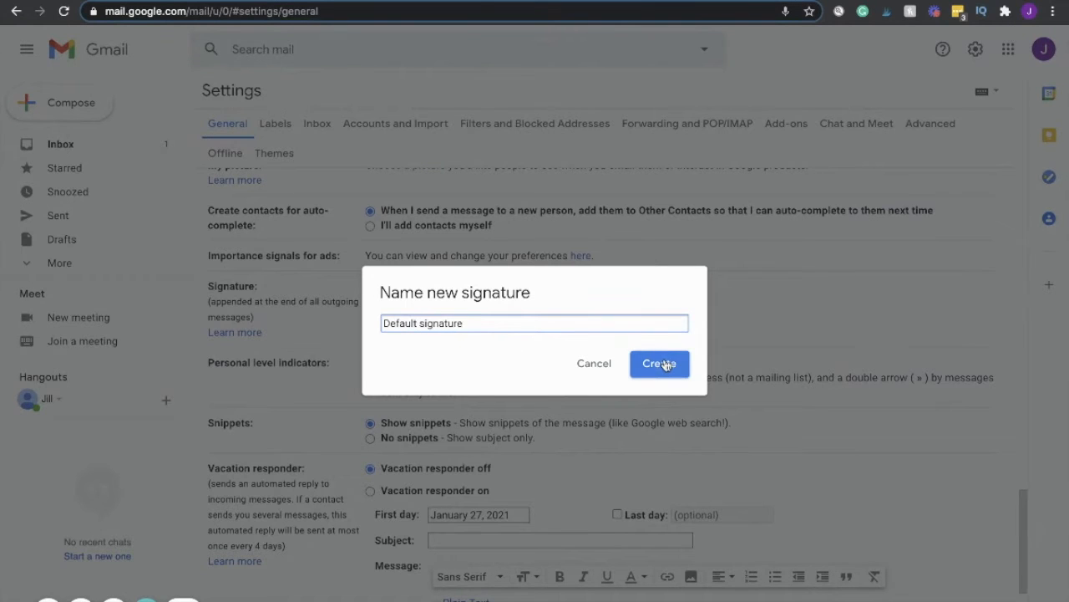
pyautogui.click(666, 365)
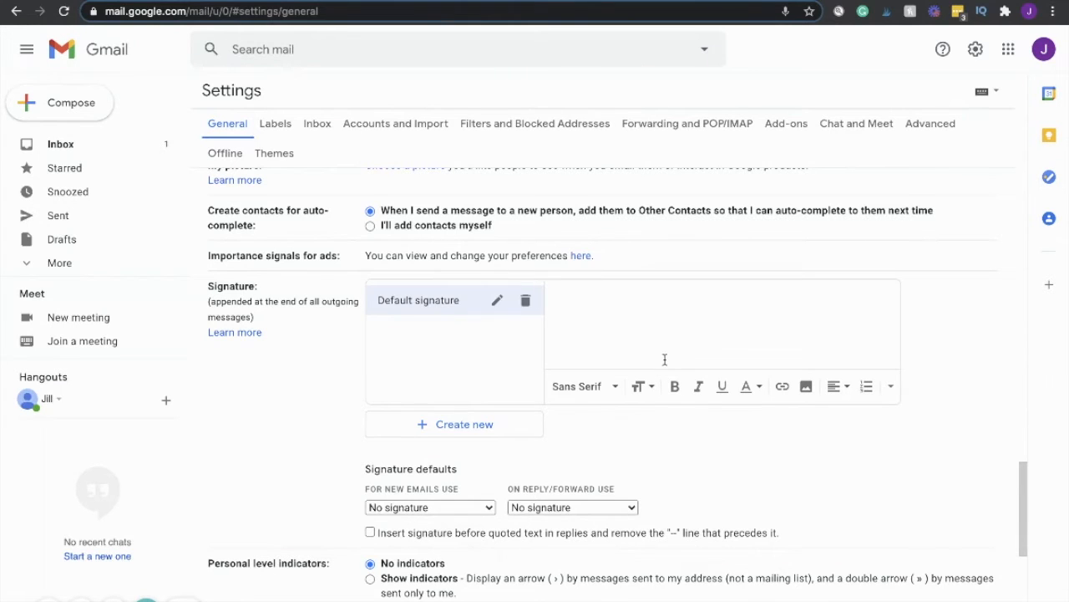
pyautogui.click(598, 329)
pyautogui.write('Sierra W.')
pyautogui.press('Return')
pyautogui.write('Virtual Assista')
pyautogui.press('BackSpace')
pyautogui.write('Assistant')
pyautogui.press('Return')
pyautogui.write('222.999.0000 (mobile) www.mywebsite.com')
pyautogui.press('Return')
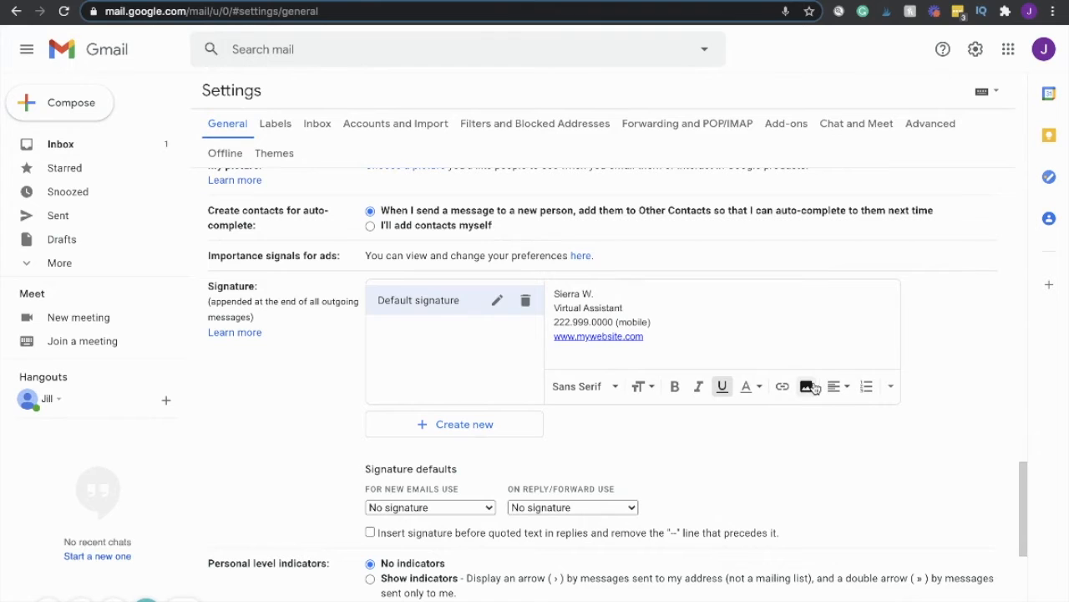
# Try to set the signature used for new emails to "Default signature"
pyautogui.scroll(-1, 809, 389)
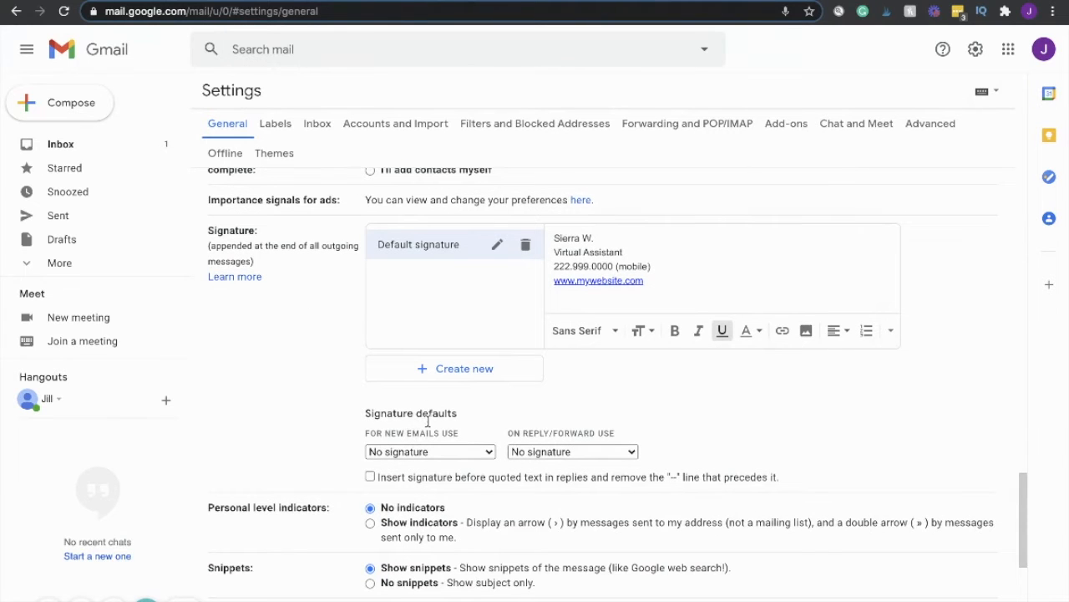
pyautogui.click(452, 451)
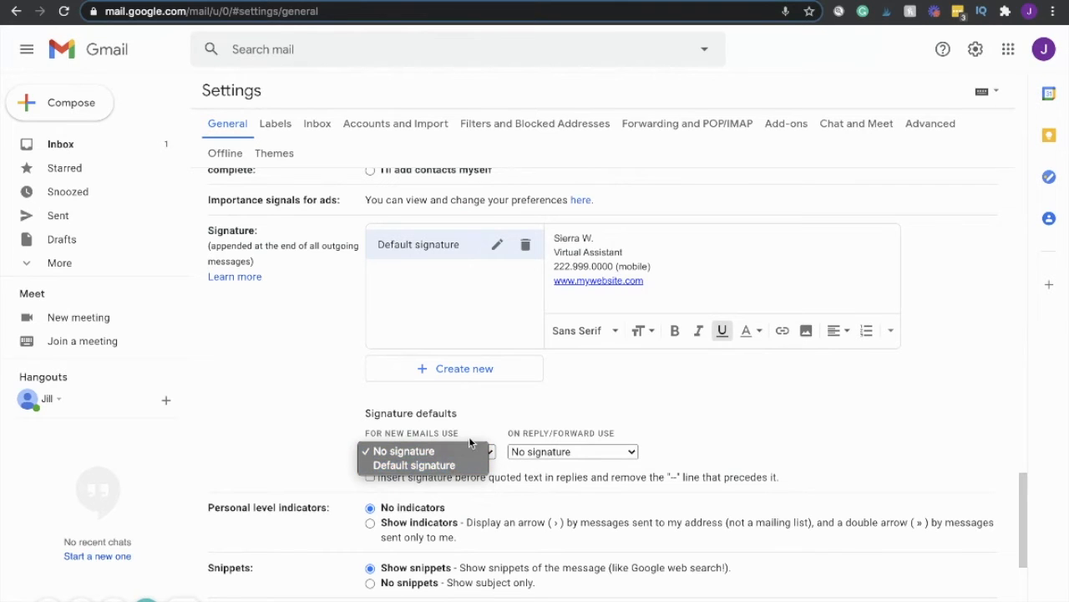
pyautogui.click(461, 451)
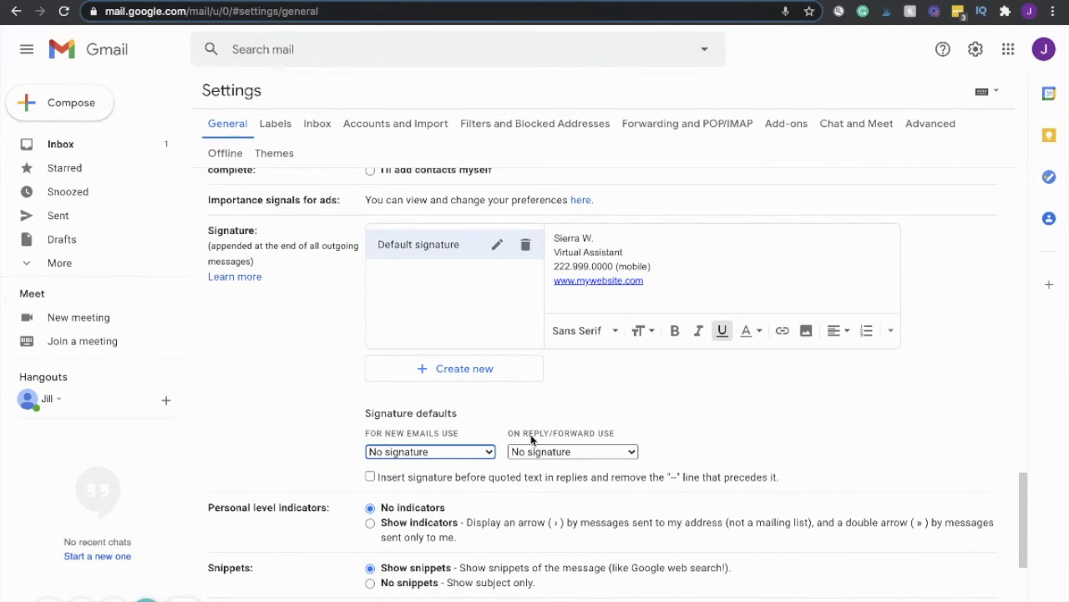
pyautogui.click(416, 450)
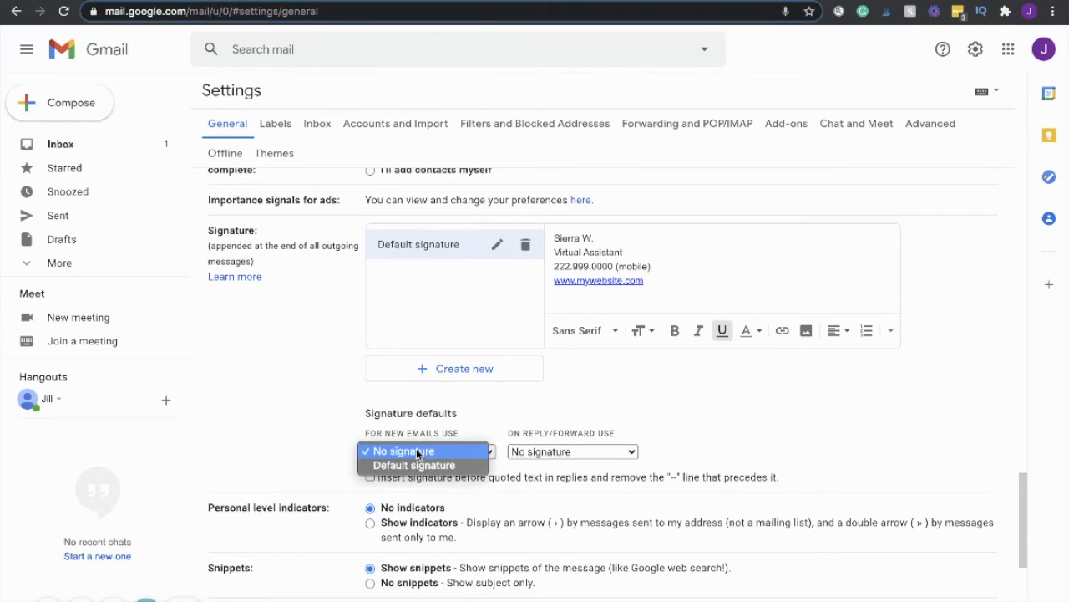
pyautogui.click(419, 465)
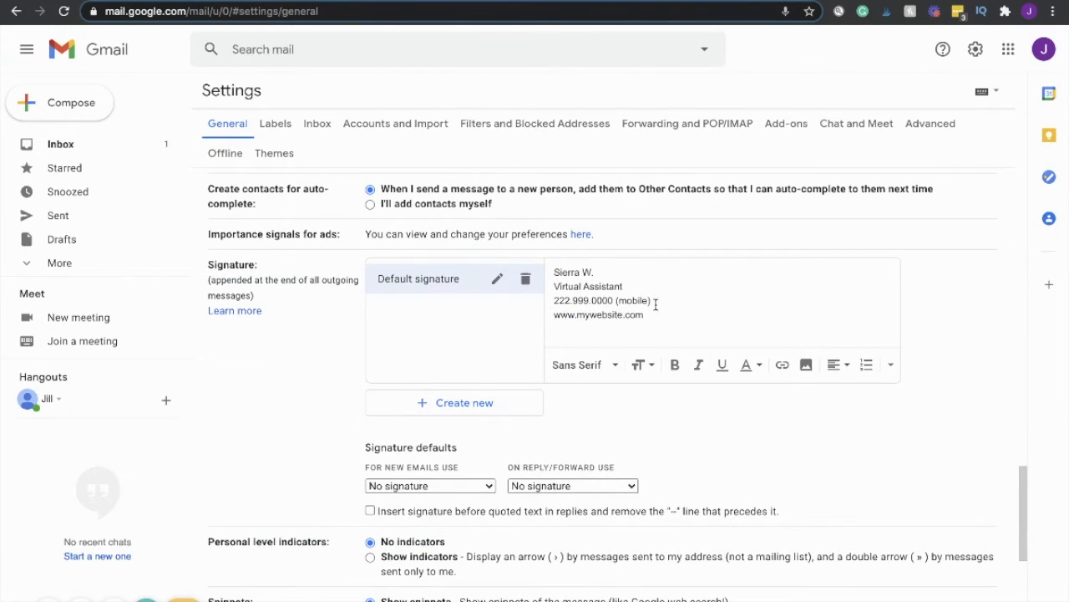
pyautogui.moveTo(645, 315); pyautogui.dragTo(550, 316)
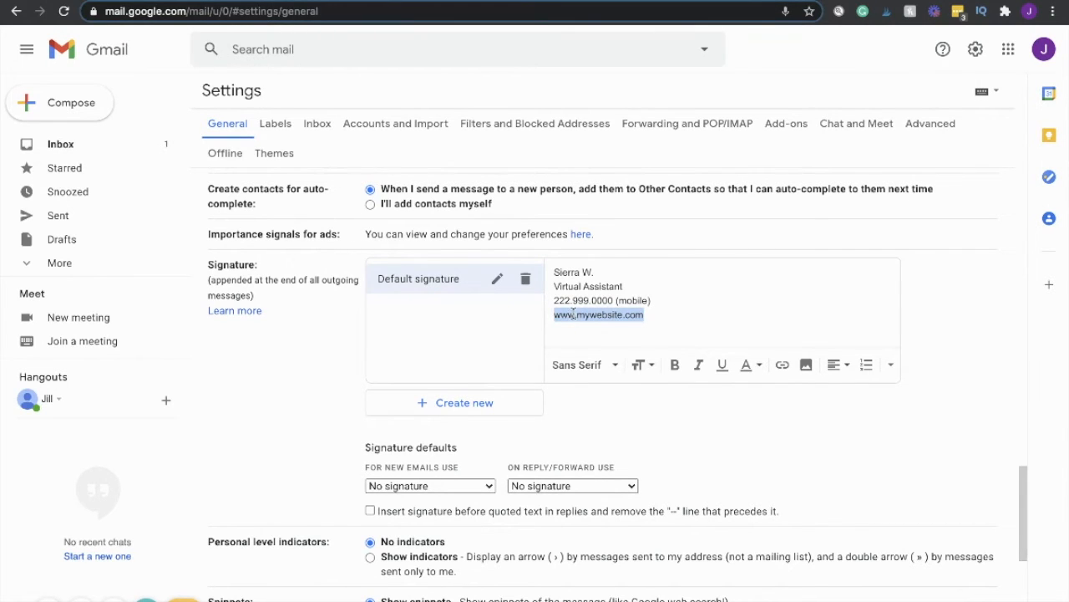
pyautogui.click(782, 366)
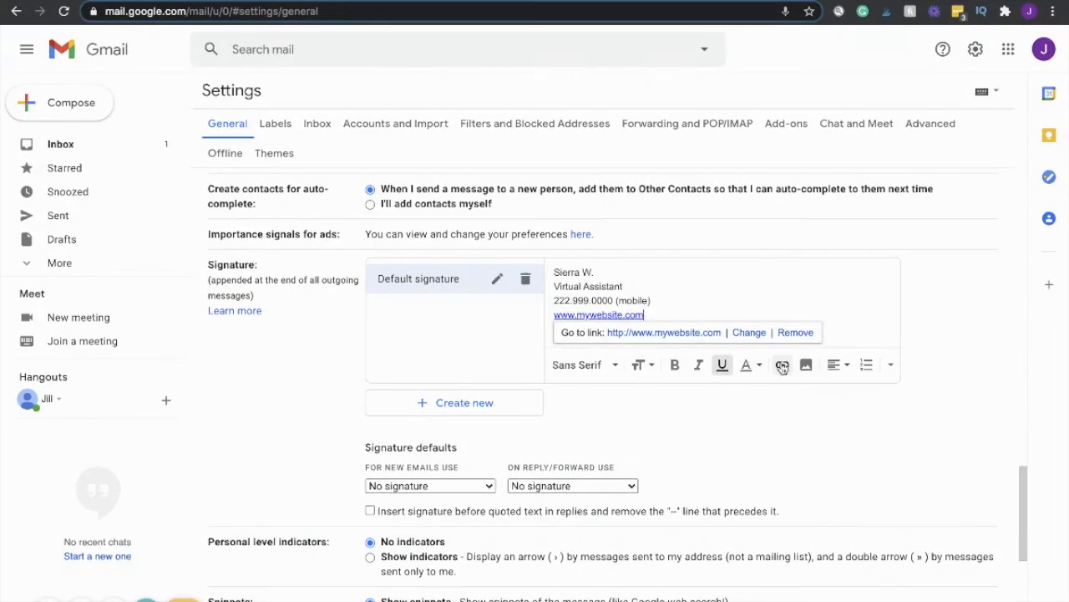
pyautogui.click(739, 282)
pyautogui.click(706, 311)
pyautogui.scroll(-5, 669, 401)
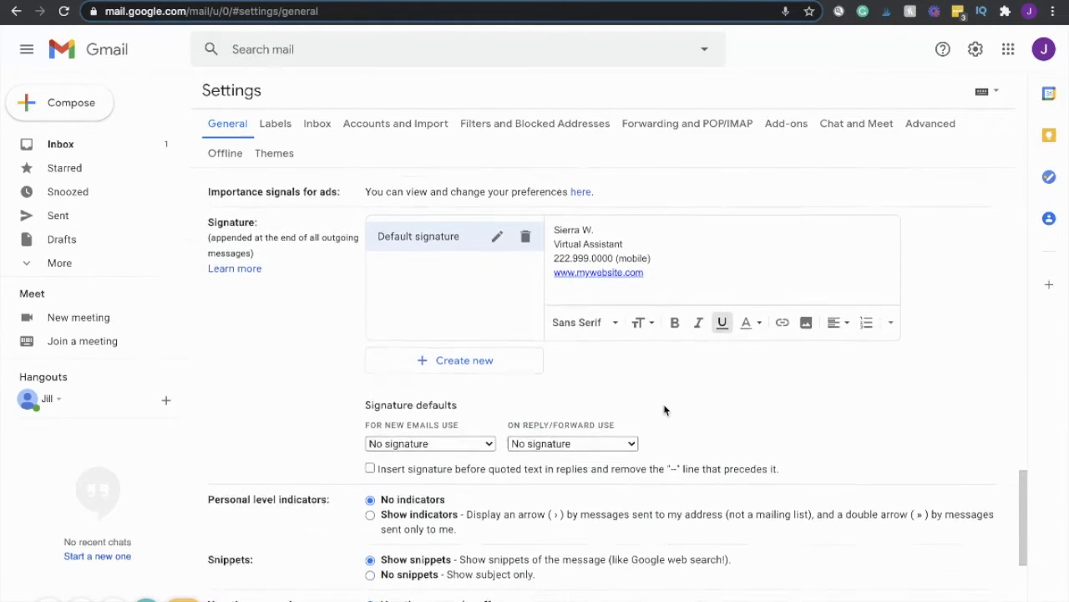
# Save the settings changes and open a new message to check the signature
pyautogui.scroll(-4, 682, 289)
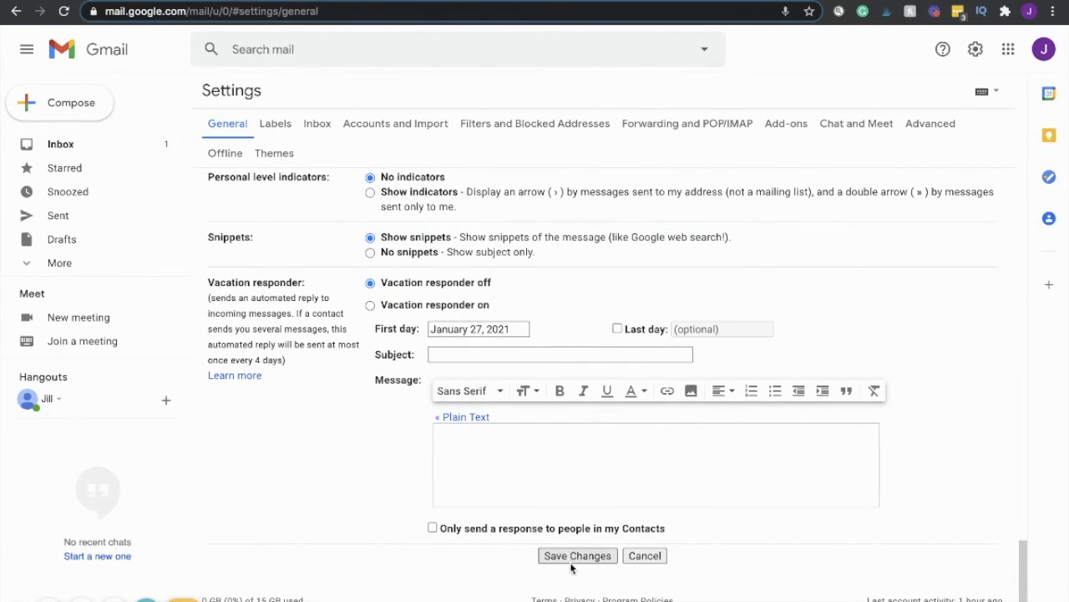
pyautogui.click(571, 558)
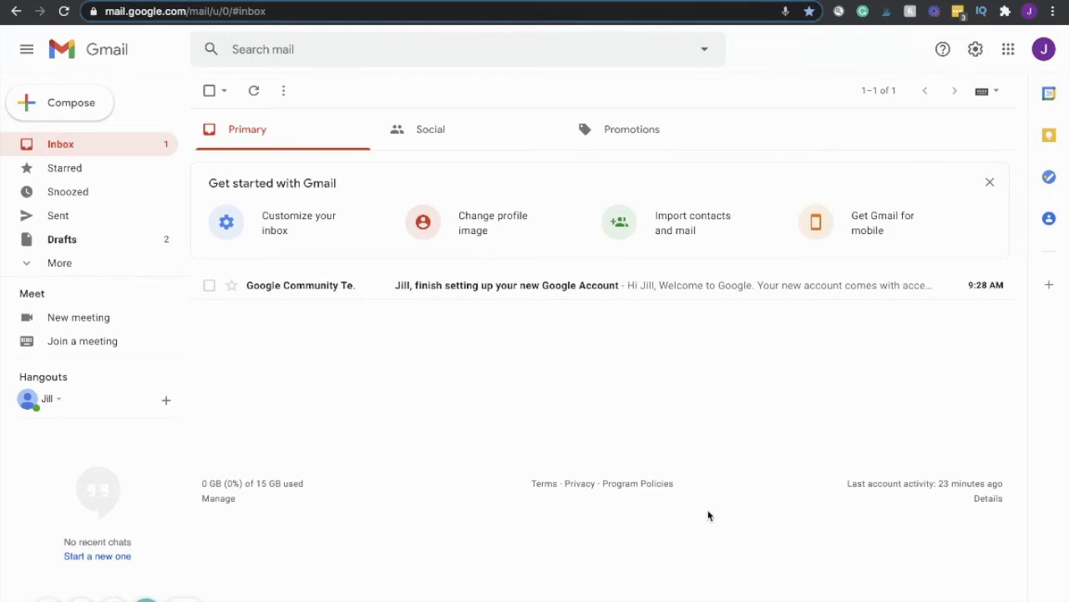
pyautogui.click(78, 110)
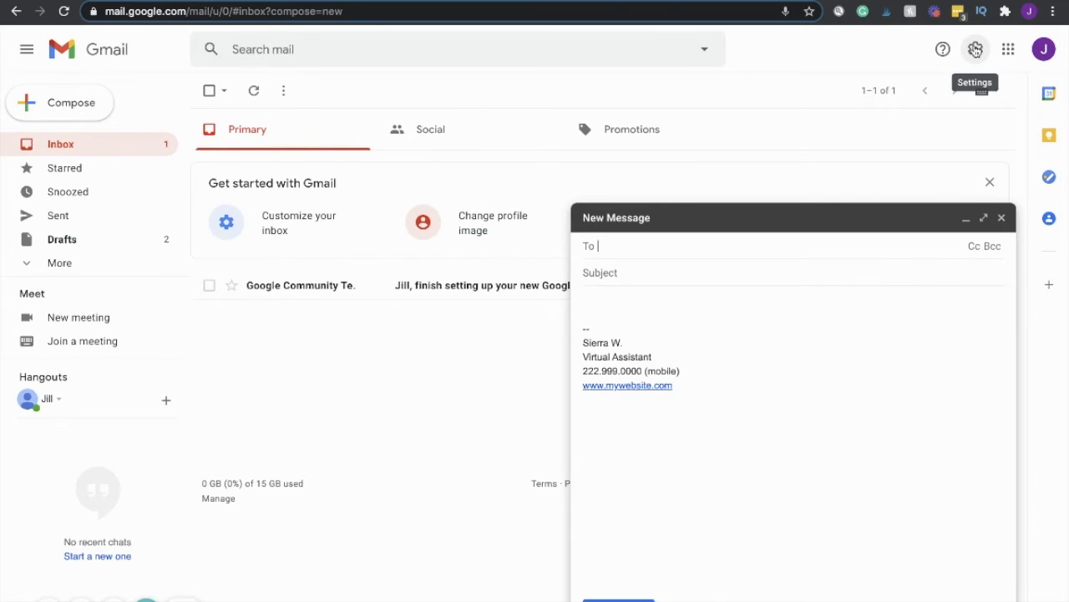
# Close the new message and review the saved signature and its defaults in the general settings
pyautogui.click(975, 51)
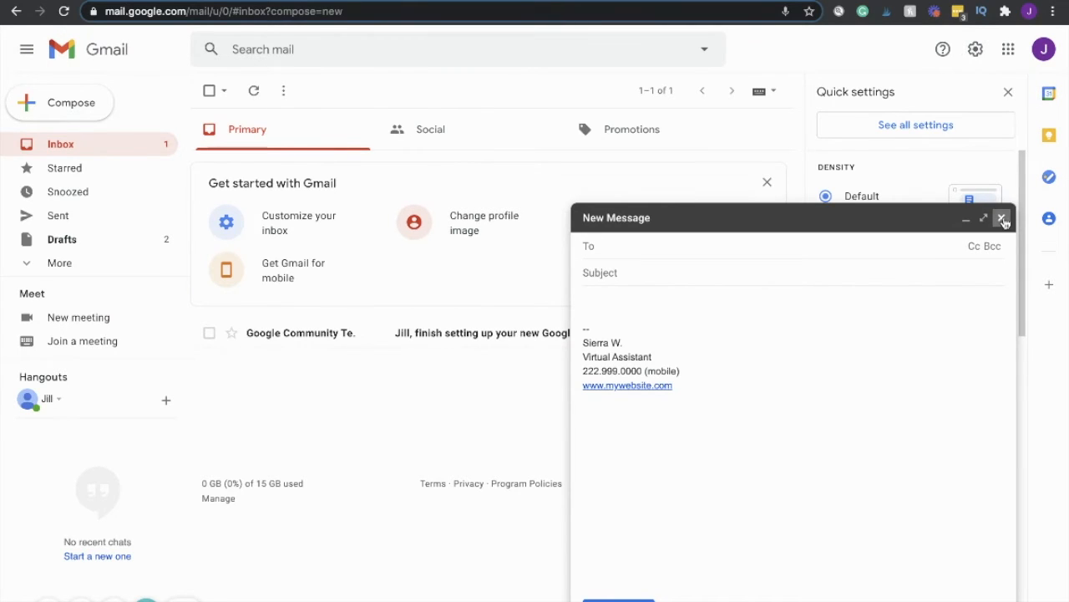
pyautogui.click(1003, 220)
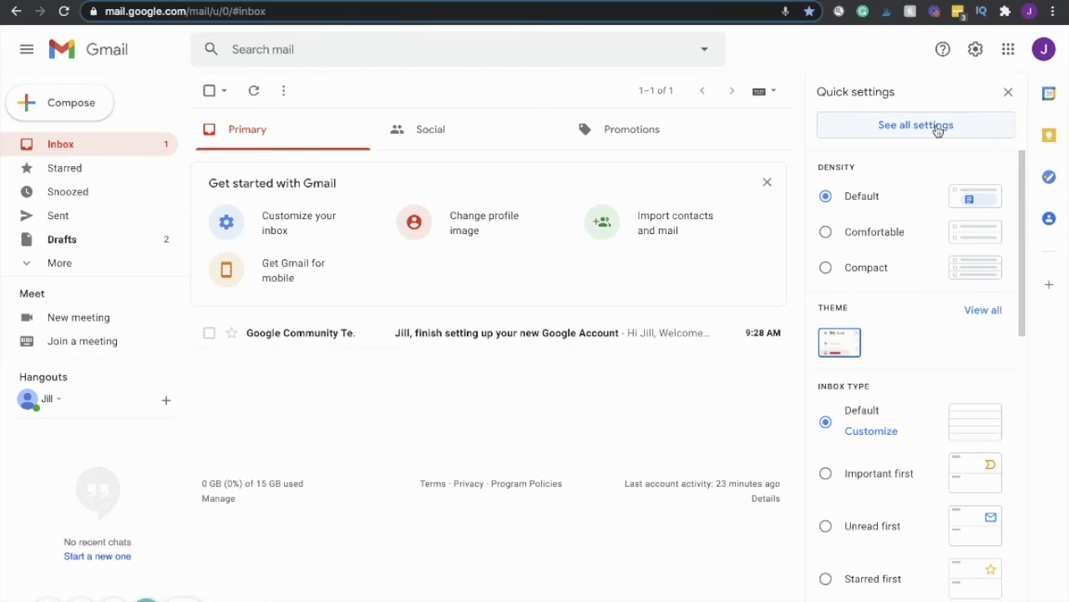
pyautogui.click(937, 127)
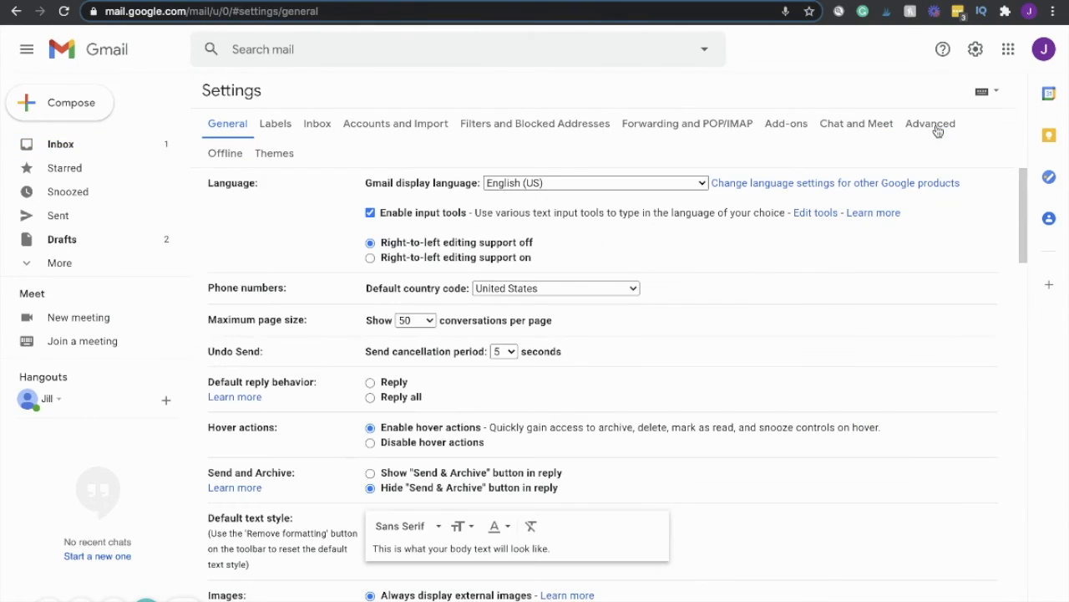
pyautogui.scroll(-11, 705, 381)
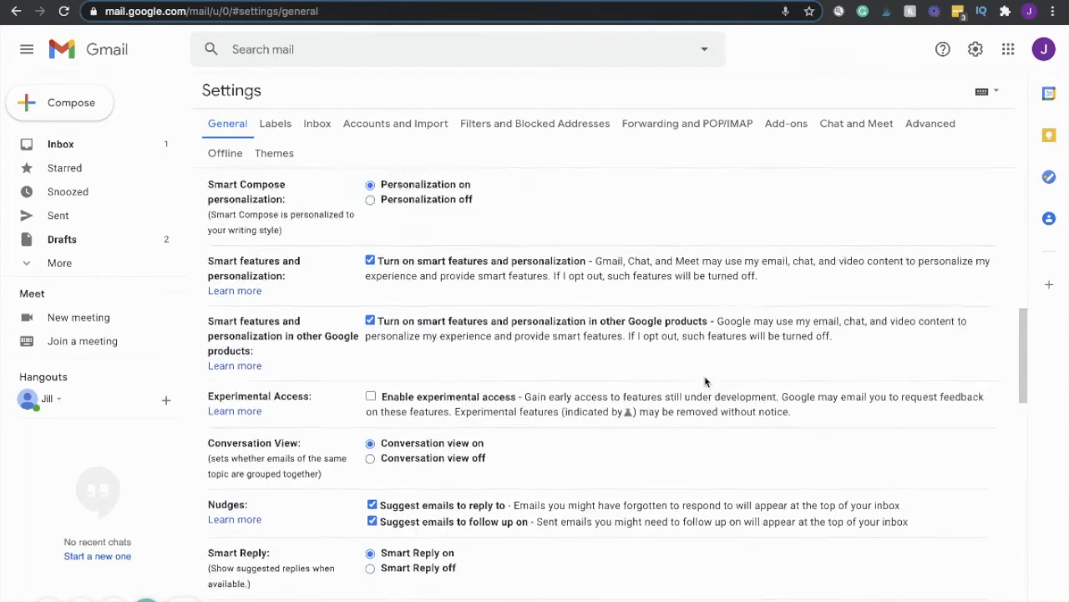
pyautogui.scroll(-7, 705, 382)
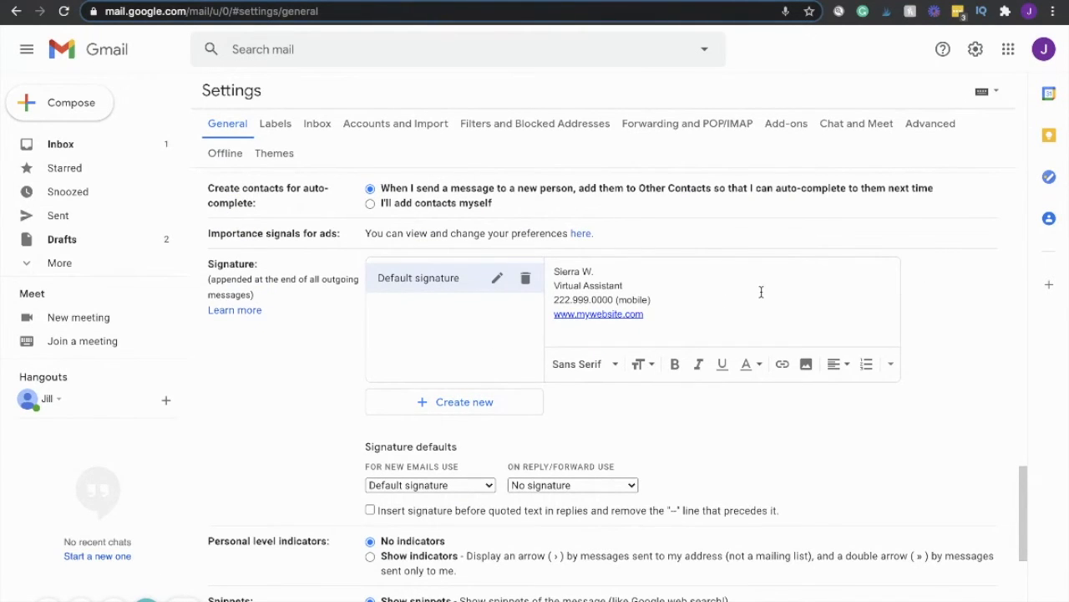
pyautogui.scroll(-1, 490, 533)
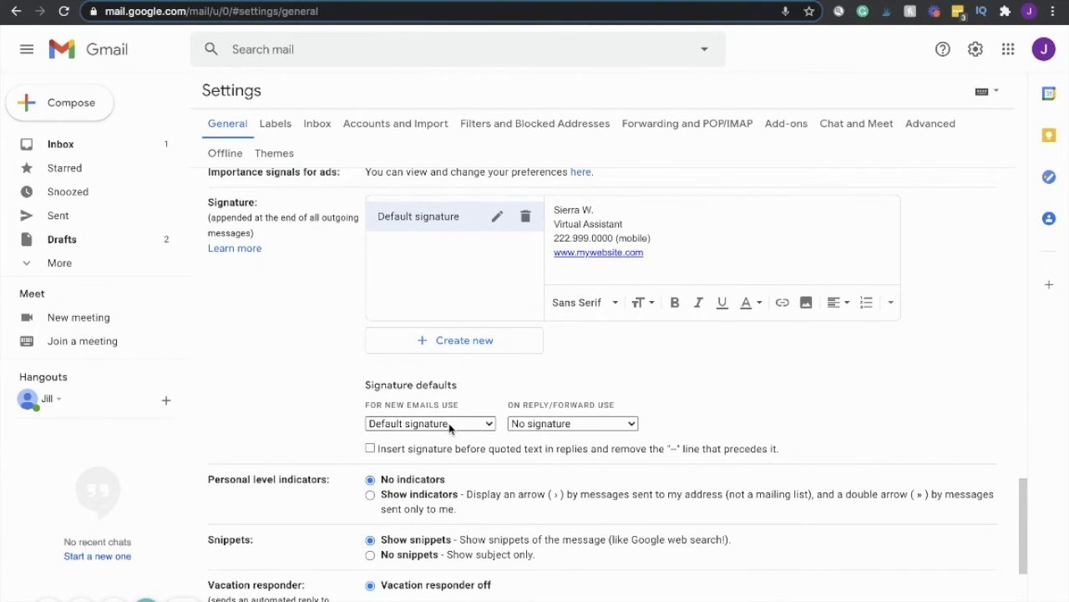
pyautogui.scroll(-2, 450, 428)
pyautogui.scroll(-4, 448, 429)
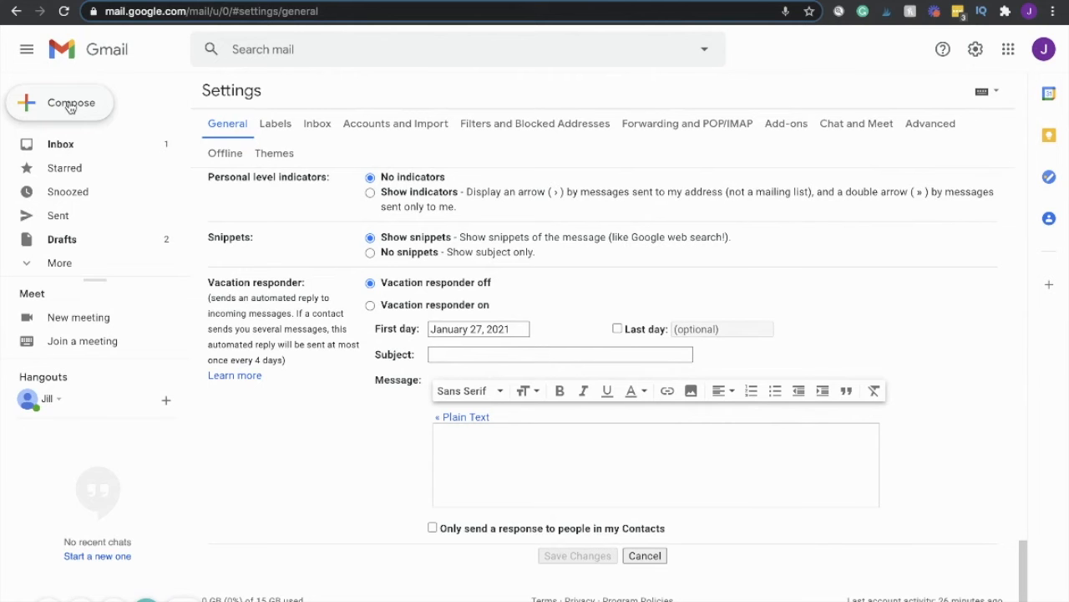
# Compose a message to the suggested contact's e-mail with the subject "test" and send it
pyautogui.click(70, 105)
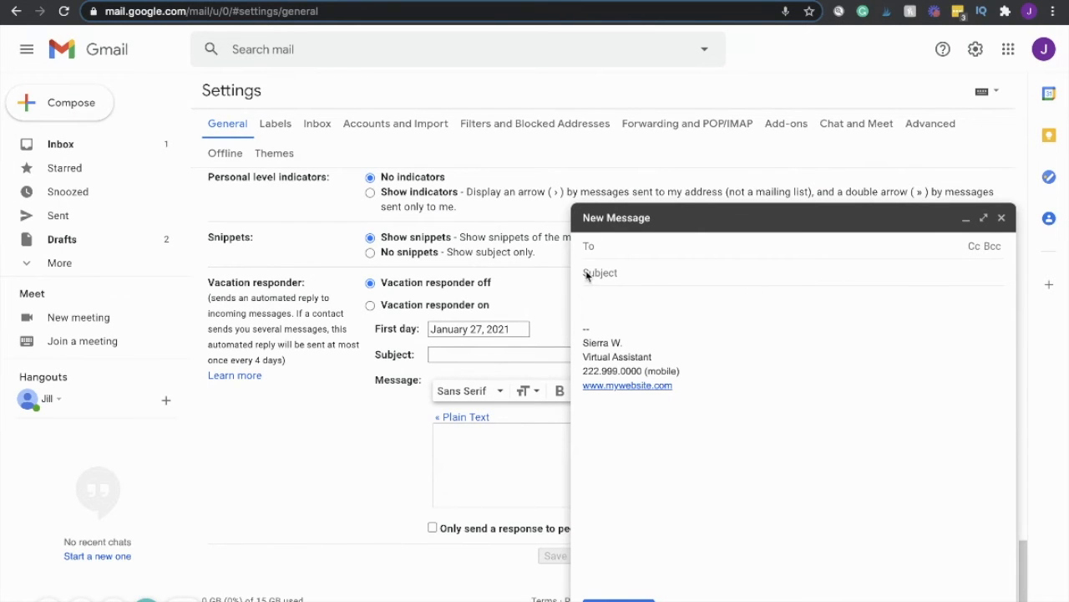
pyautogui.write('sierr')
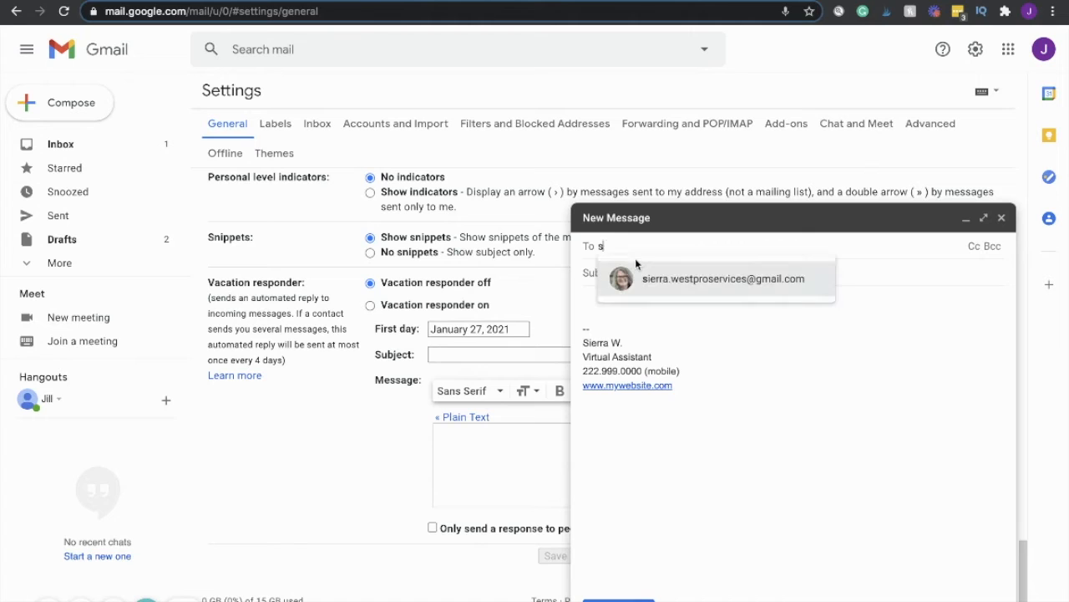
pyautogui.click(637, 277)
pyautogui.click(629, 273)
pyautogui.write('e')
pyautogui.press('BackSpace')
pyautogui.write('test')
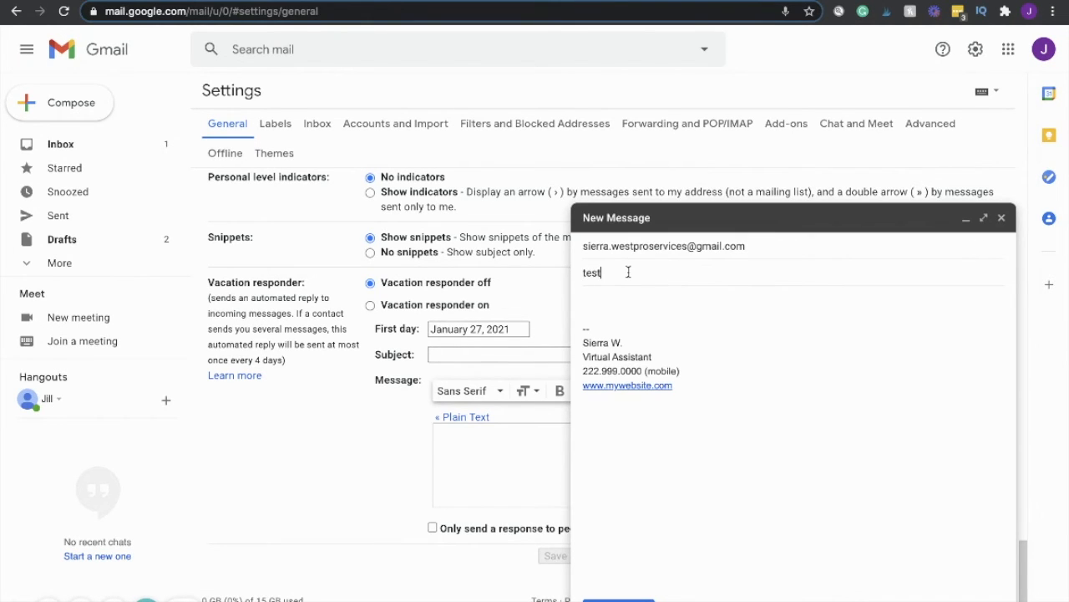
pyautogui.click(694, 294)
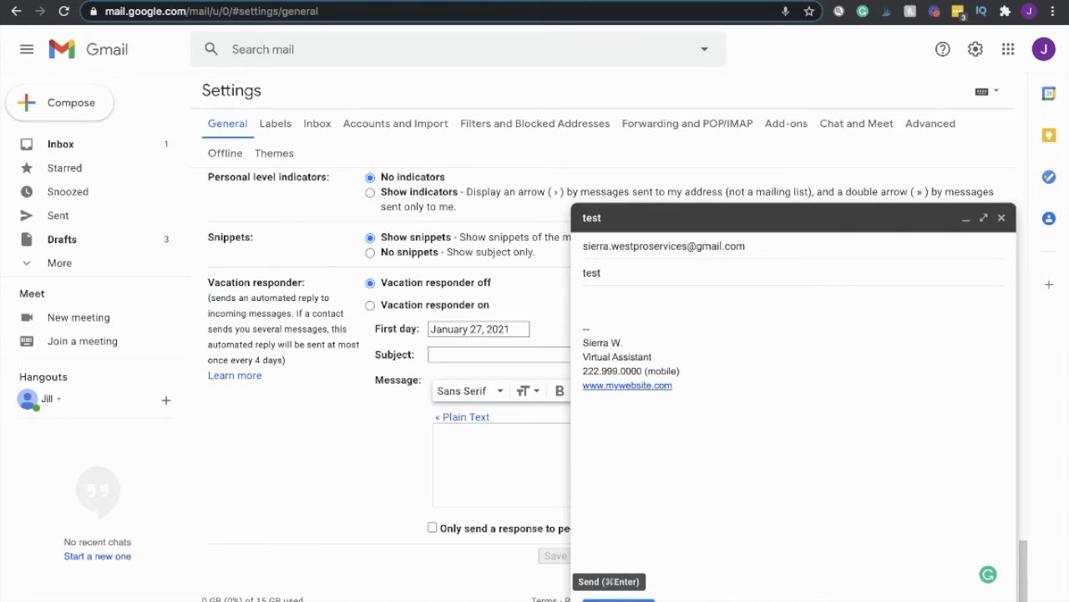
pyautogui.click(618, 599)
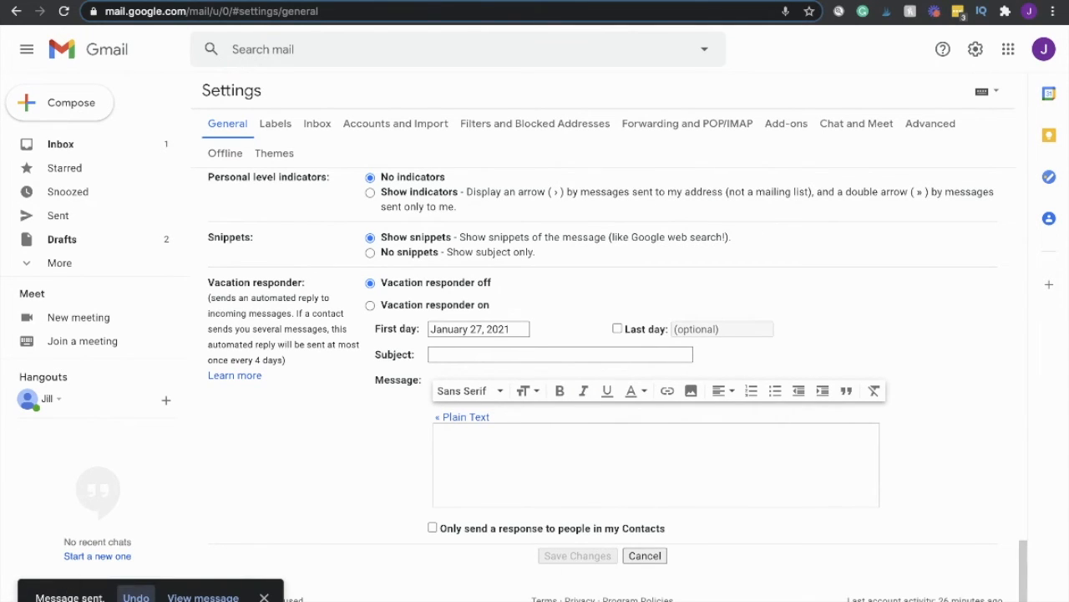
# Undo sending the test message and close its reopened draft
pyautogui.click(136, 597)
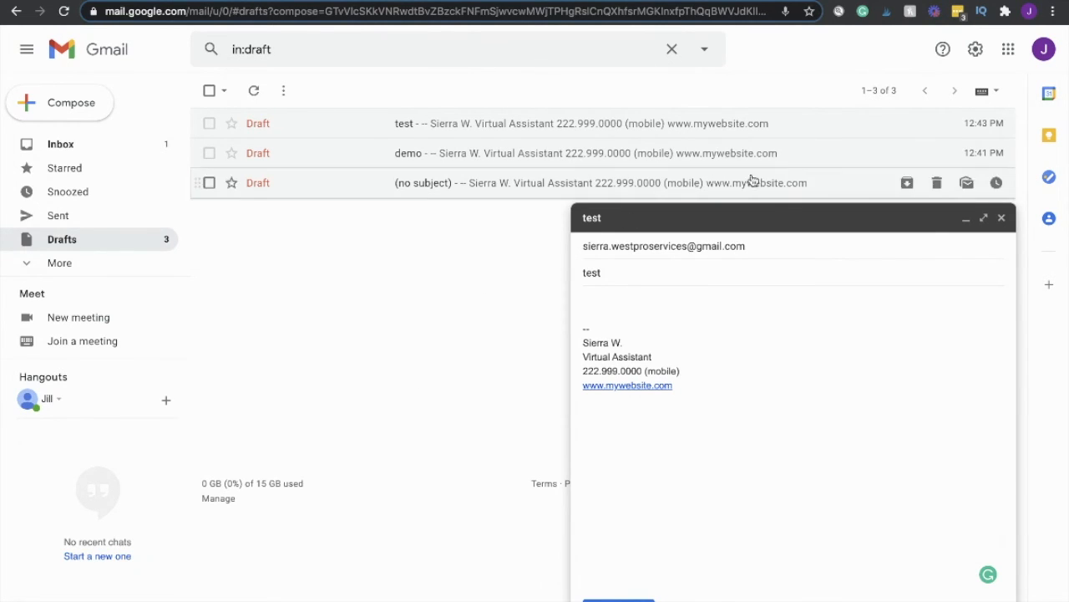
pyautogui.click(1003, 219)
# Set the Undo Send cancellation period to 30 seconds in the general settings and save the changes
pyautogui.click(974, 49)
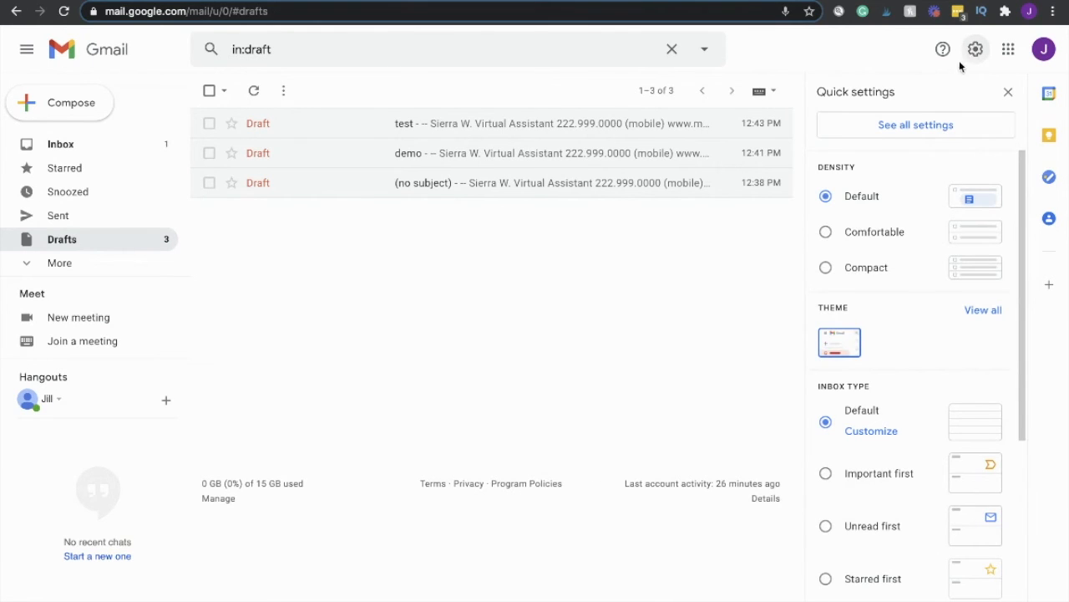
pyautogui.click(929, 133)
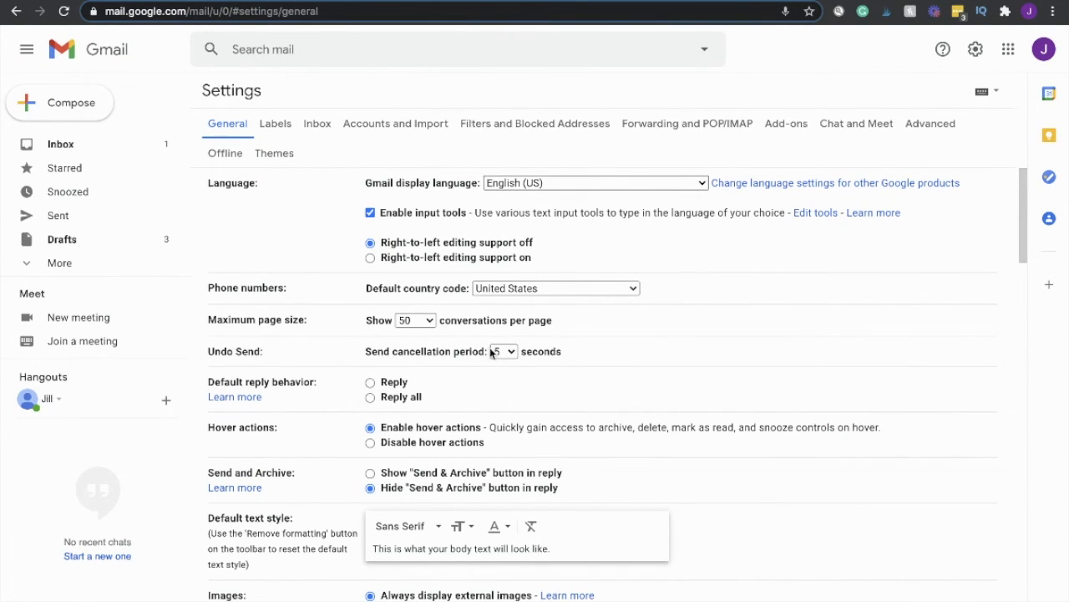
pyautogui.click(511, 354)
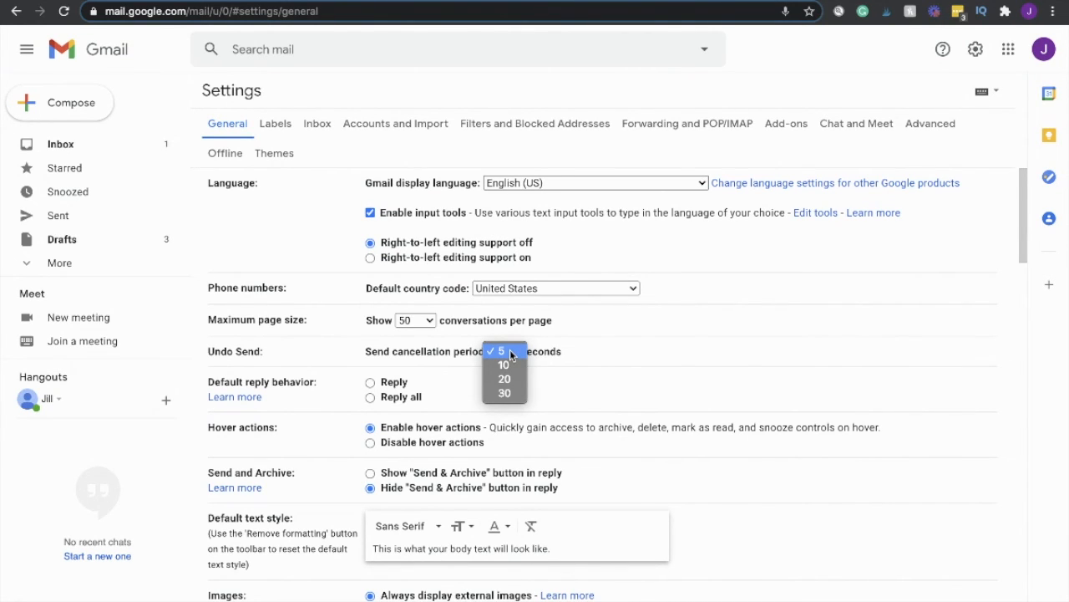
pyautogui.click(505, 393)
pyautogui.scroll(-20, 540, 365)
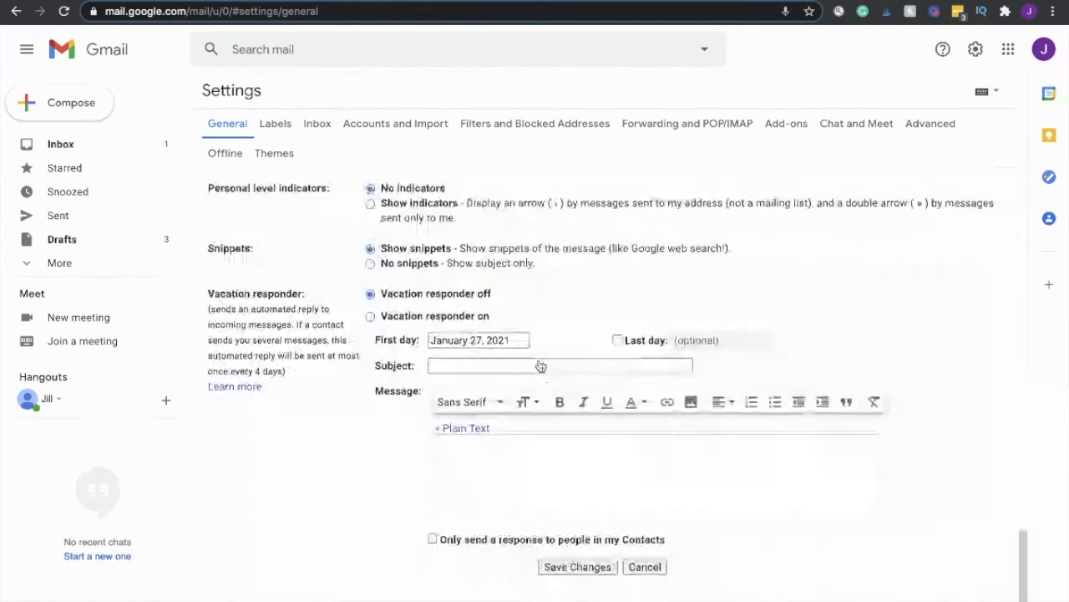
pyautogui.scroll(-1, 541, 366)
pyautogui.click(575, 554)
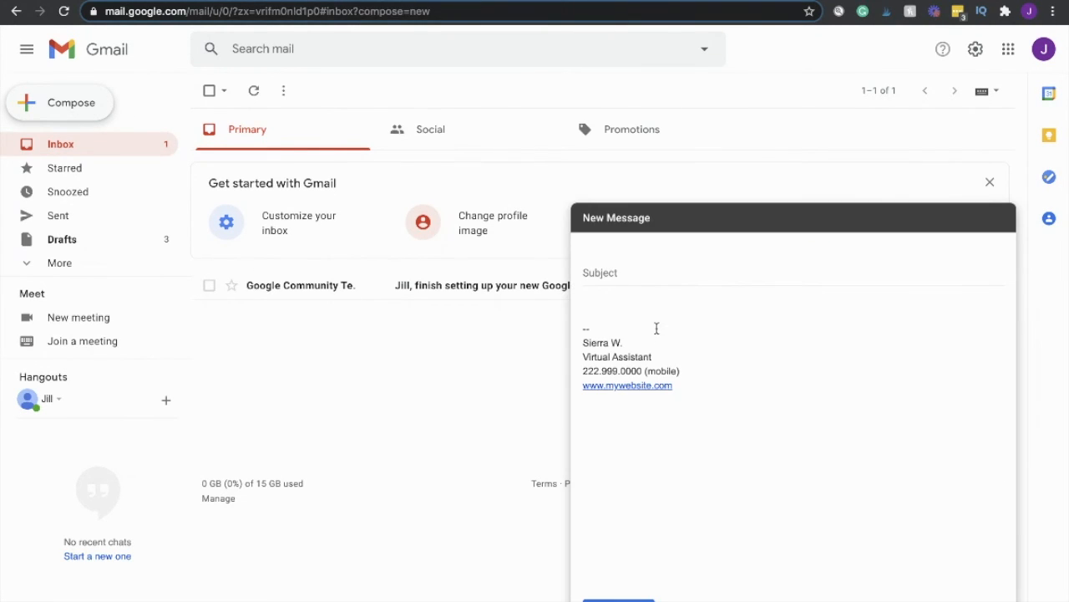
# Address another new message to the suggested contact's e-mail, give it the subject "test" and send it
pyautogui.write('sie')
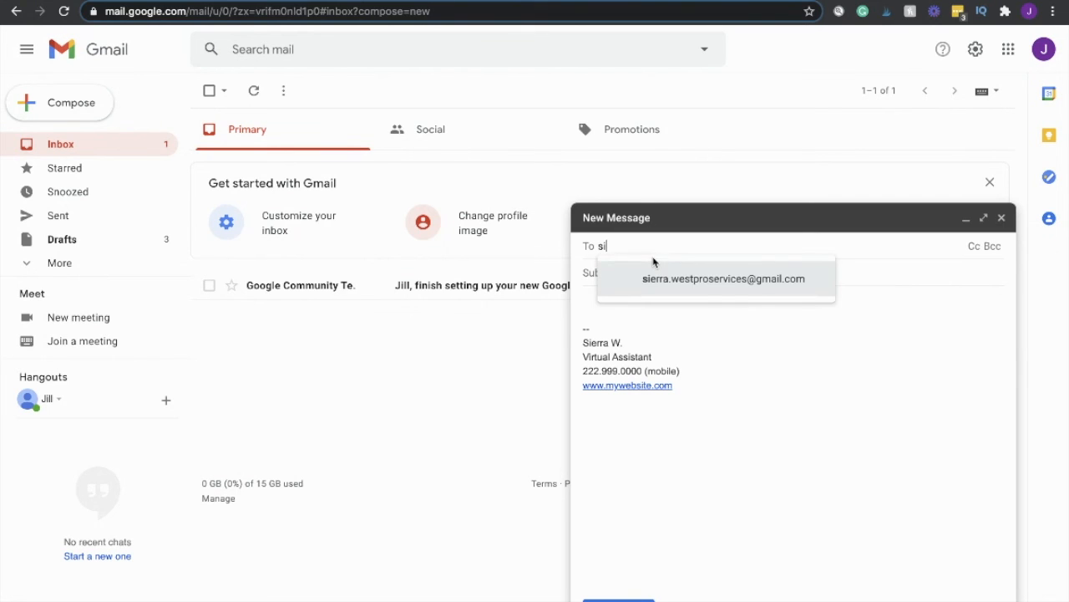
pyautogui.click(641, 277)
pyautogui.write('test')
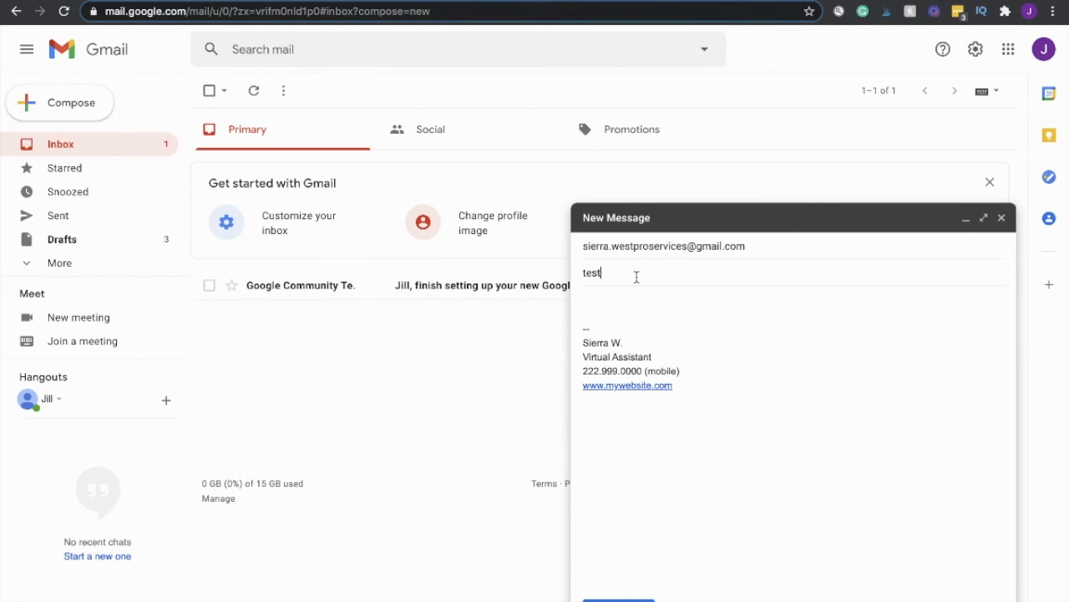
pyautogui.click(649, 304)
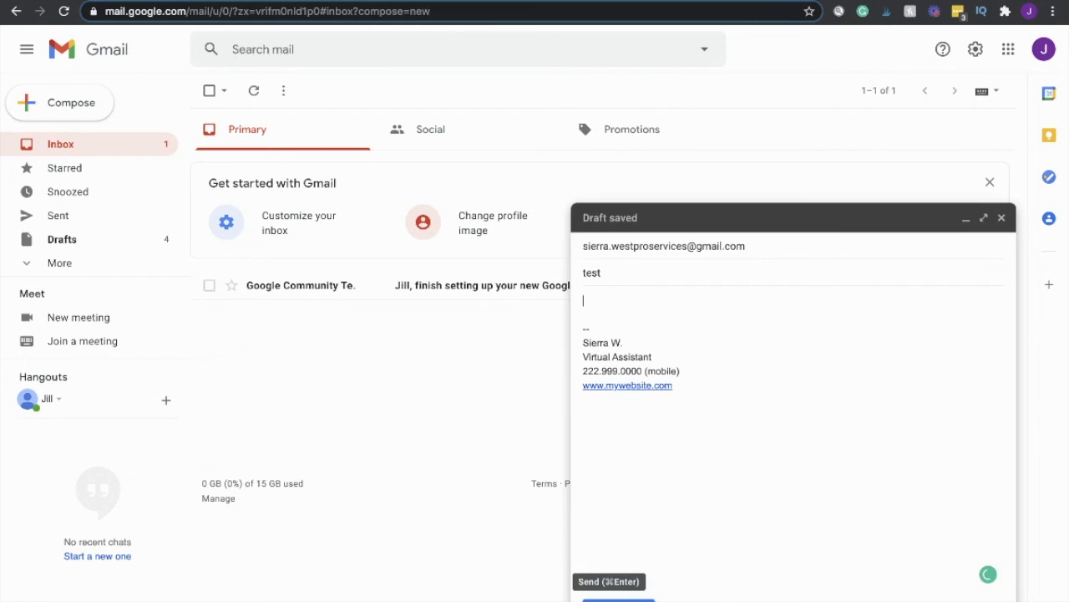
pyautogui.click(611, 598)
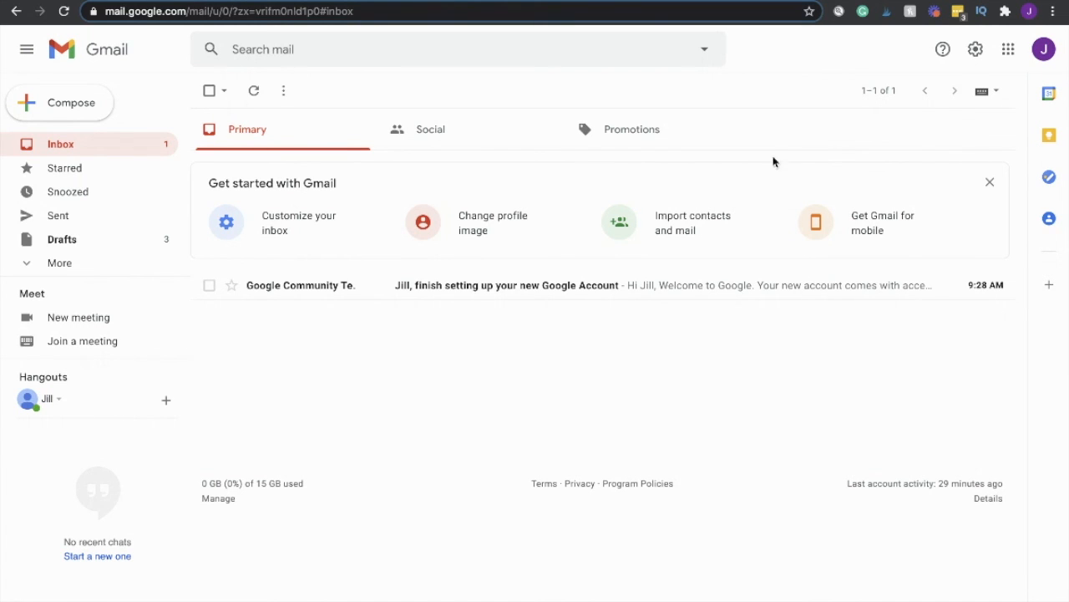
# Review the general settings from language and Undo Send through Smart Reply, desktop notifications and stars
pyautogui.click(973, 52)
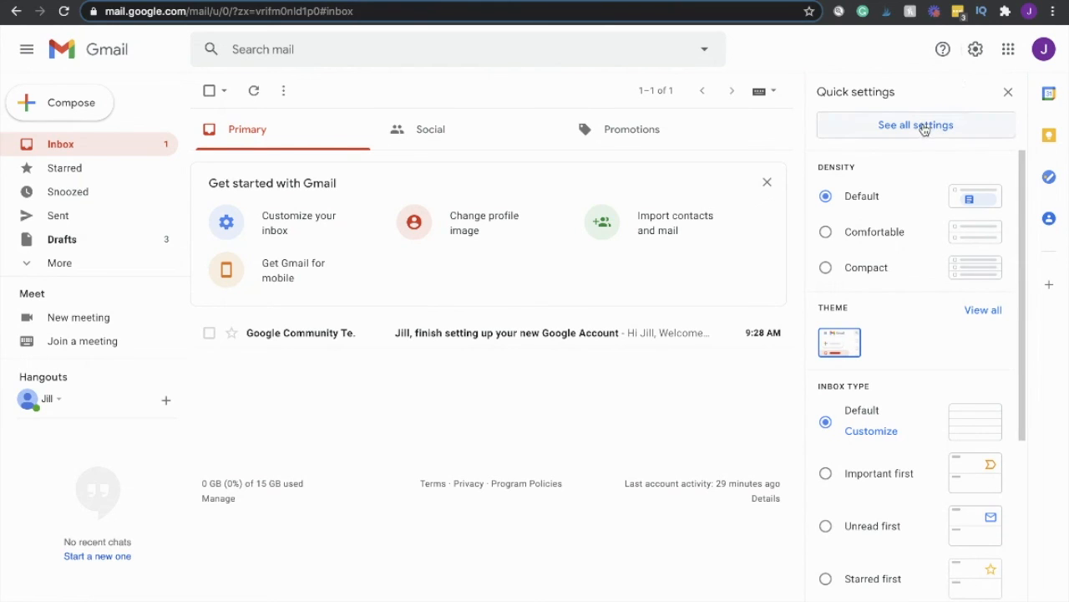
pyautogui.click(923, 126)
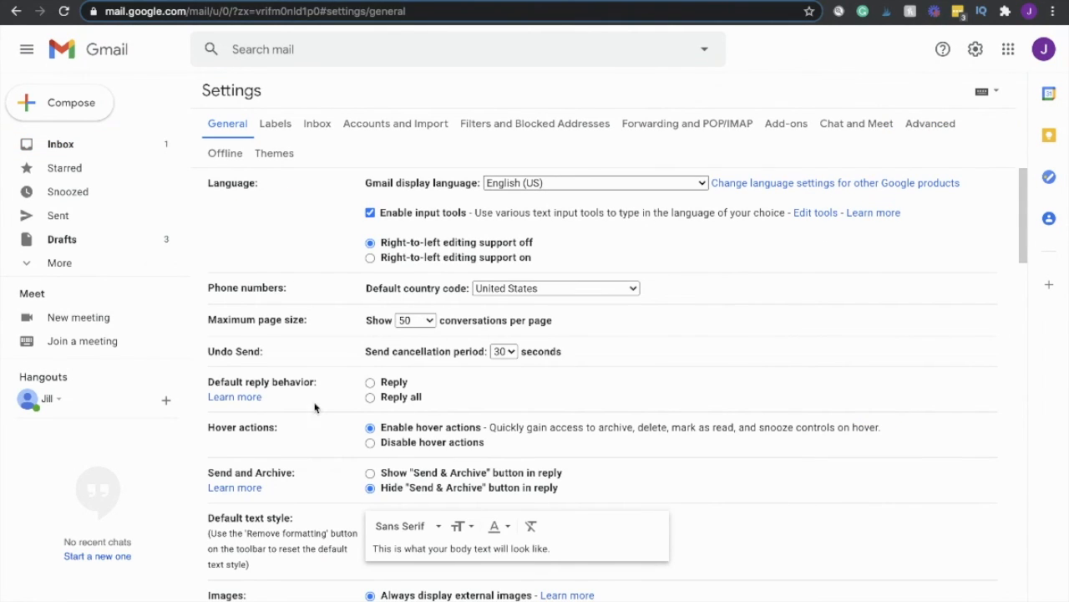
pyautogui.scroll(-6, 315, 406)
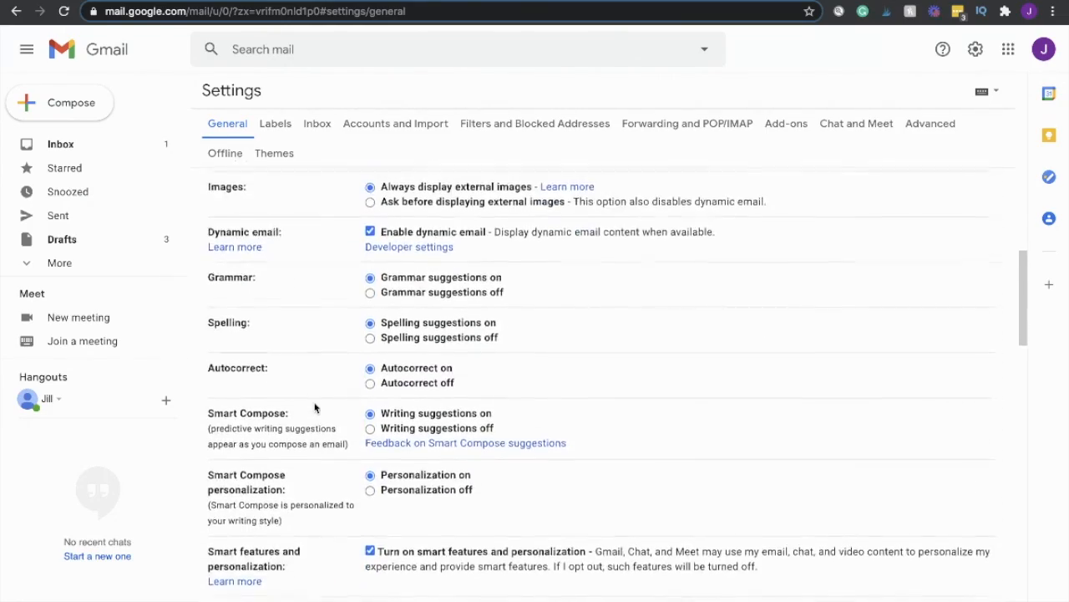
pyautogui.scroll(-5, 315, 407)
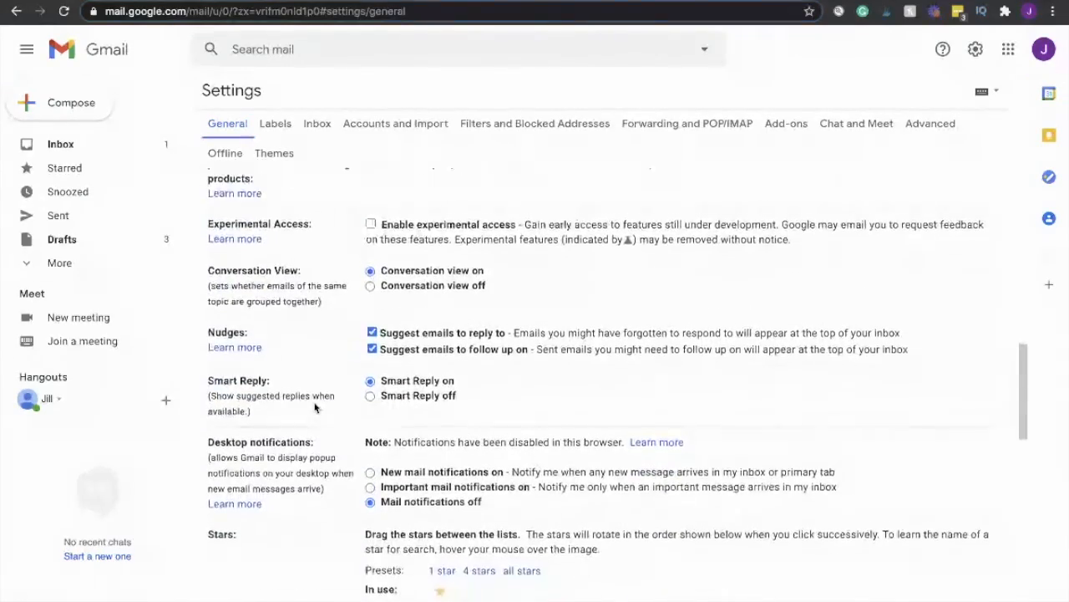
pyautogui.scroll(-1, 315, 407)
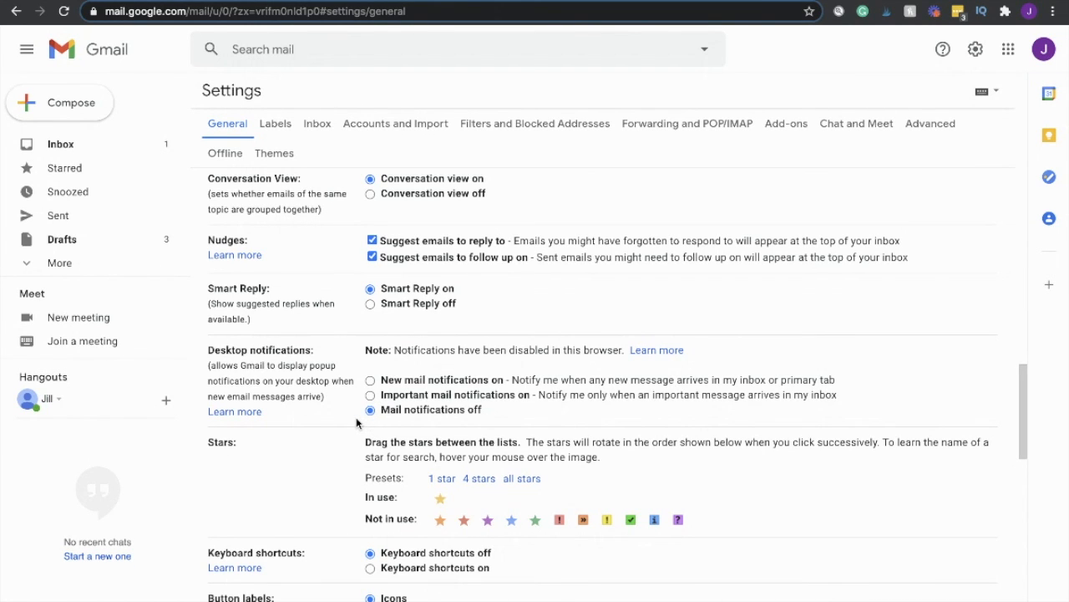
# Save the changes at the end of the general settings
pyautogui.scroll(-10, 502, 414)
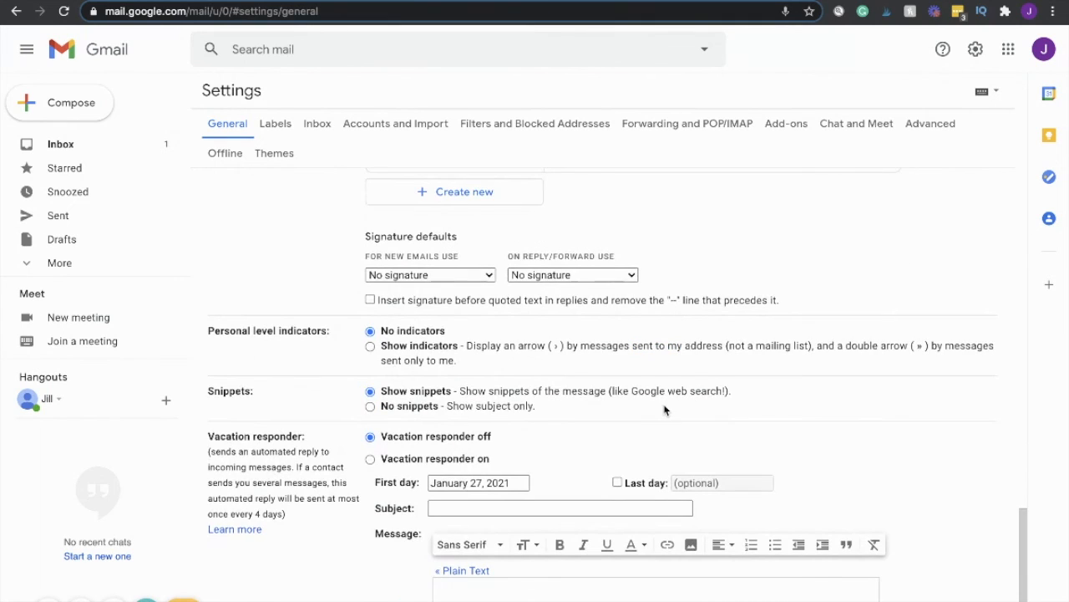
pyautogui.scroll(-2, 687, 298)
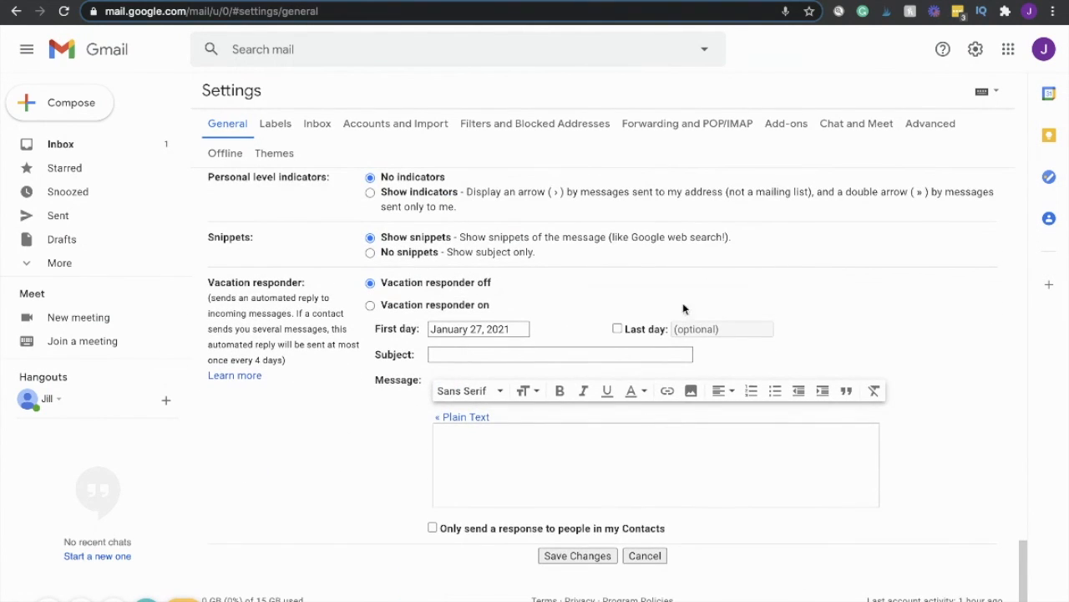
pyautogui.click(574, 558)
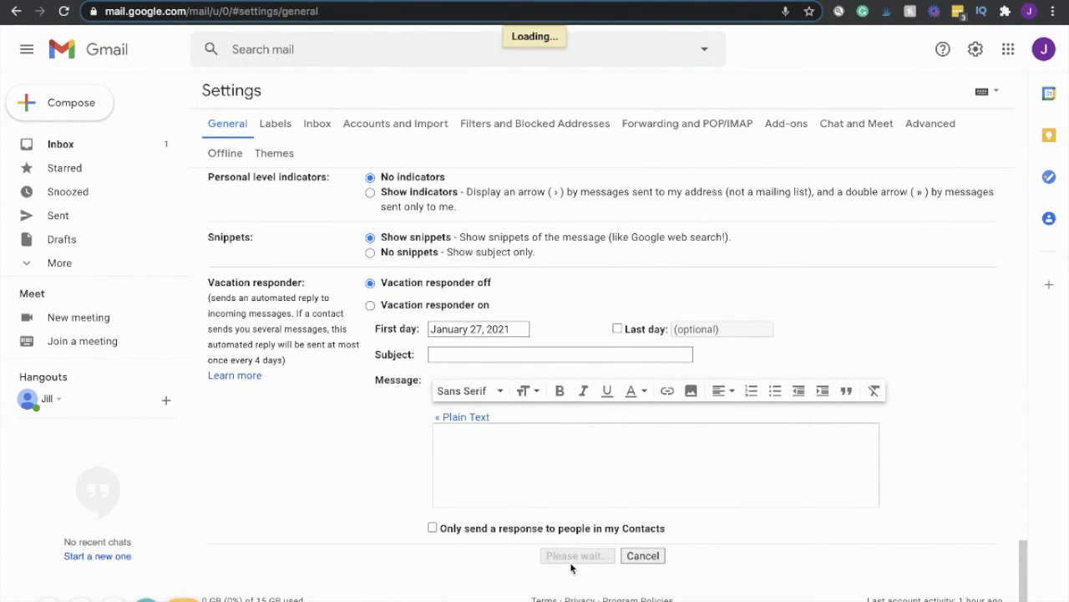